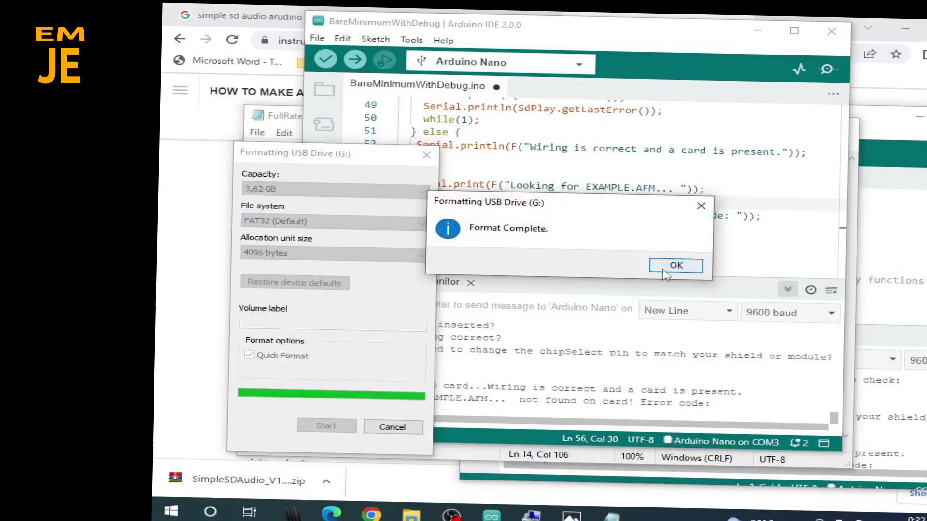
Acknowledge the completed format of USB drive G: and close the formatting dialog.
left_click(675, 265)
left_click(392, 427)
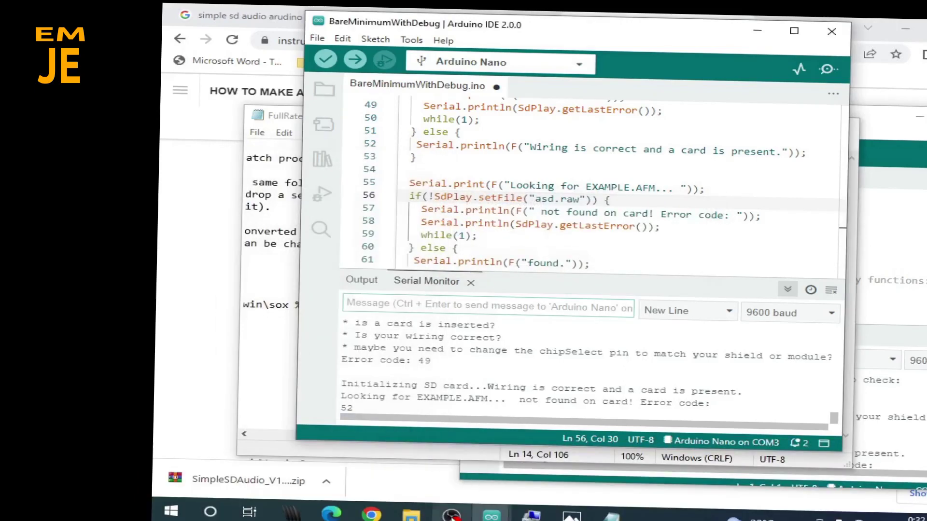
left_click(411, 514)
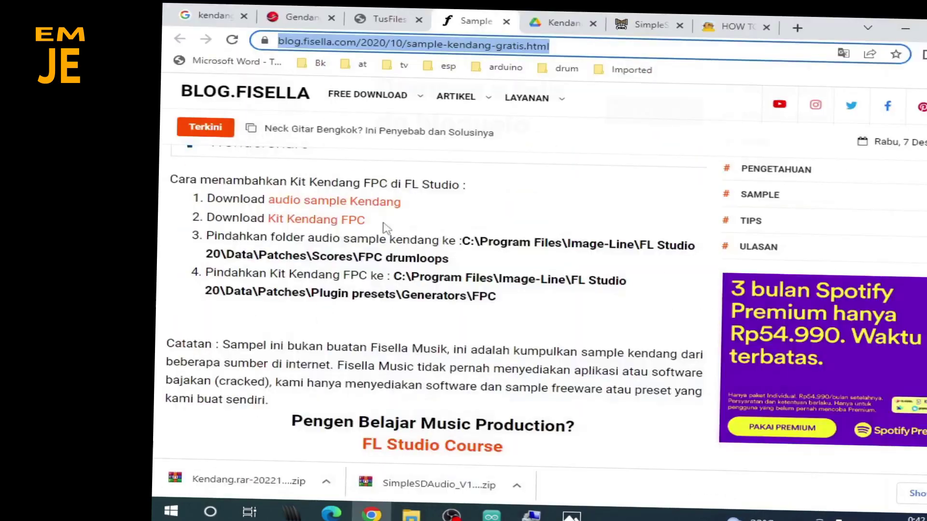
Follow the "audio sample Kendang" download link on the Fisella blog through the redirect page to the Kendang Google Drive folder.
double_click(376, 40)
left_click(376, 41)
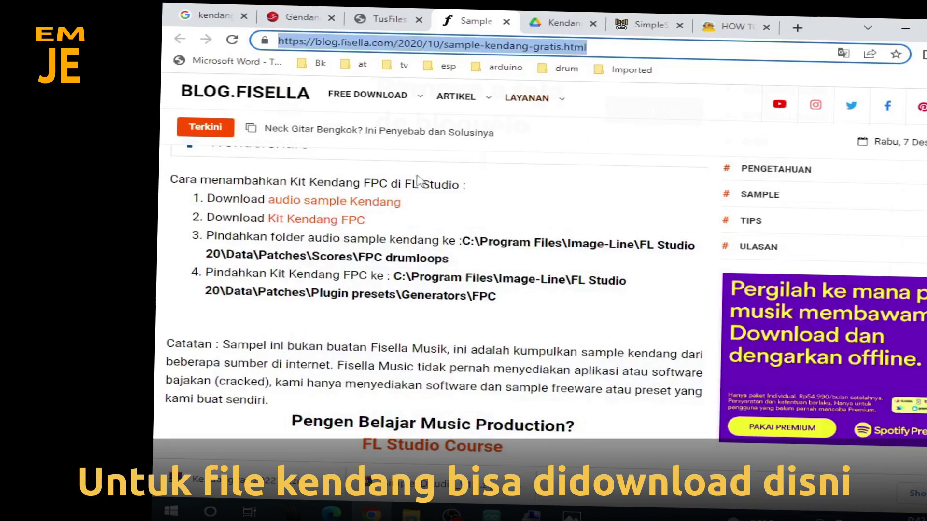
left_click(372, 201)
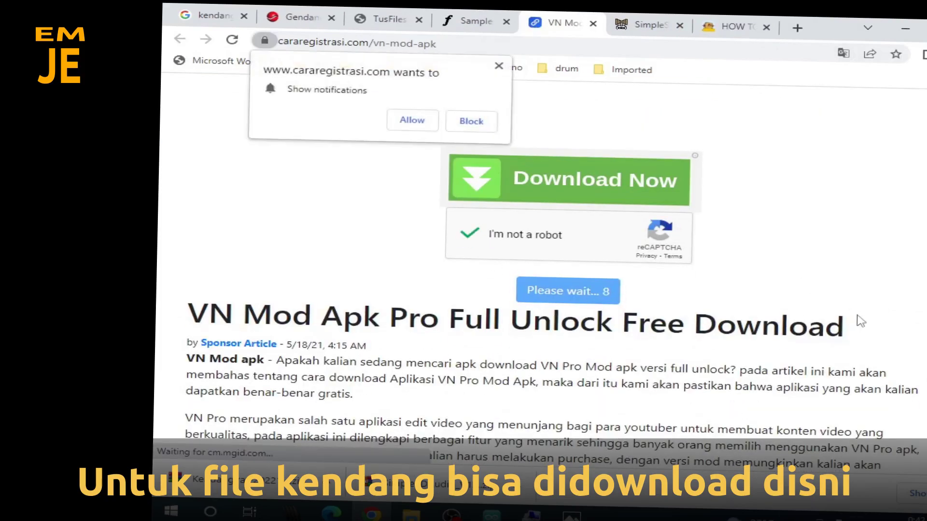
left_click(498, 67)
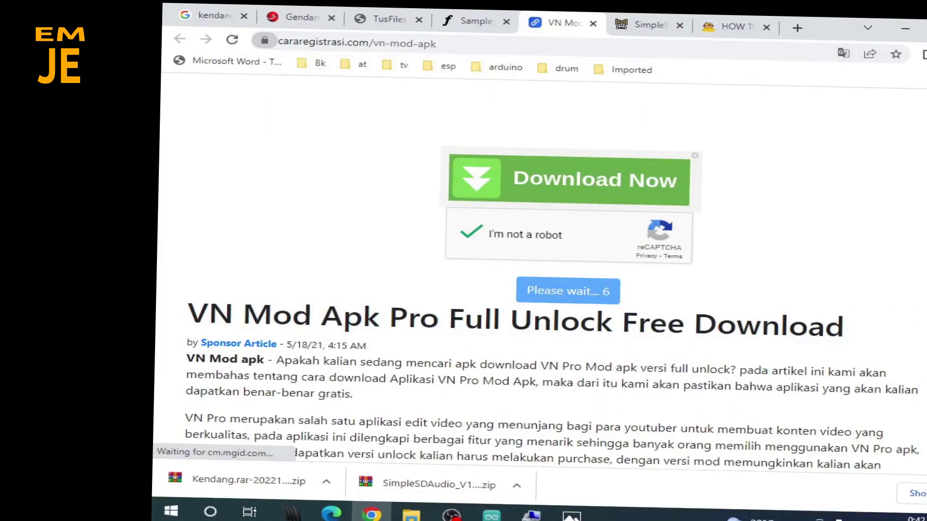
left_click(578, 179)
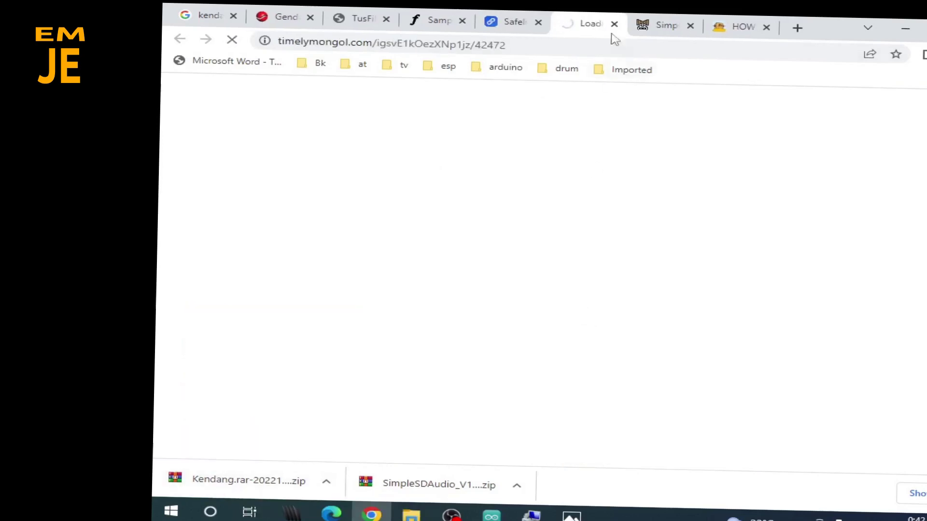
left_click(578, 172)
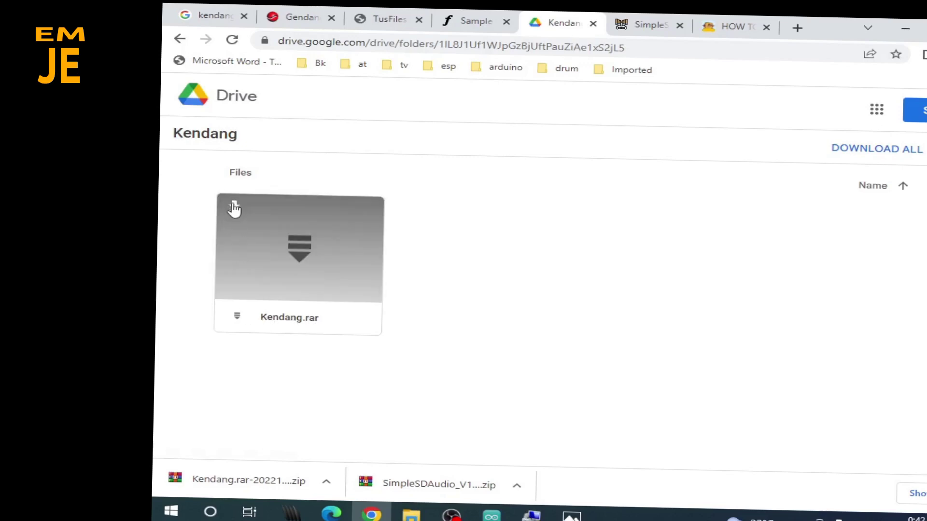
Extract Kendang.rar from the downloaded Kendang zip into a new Kendang folder under Music and close the archive.
left_click(237, 483)
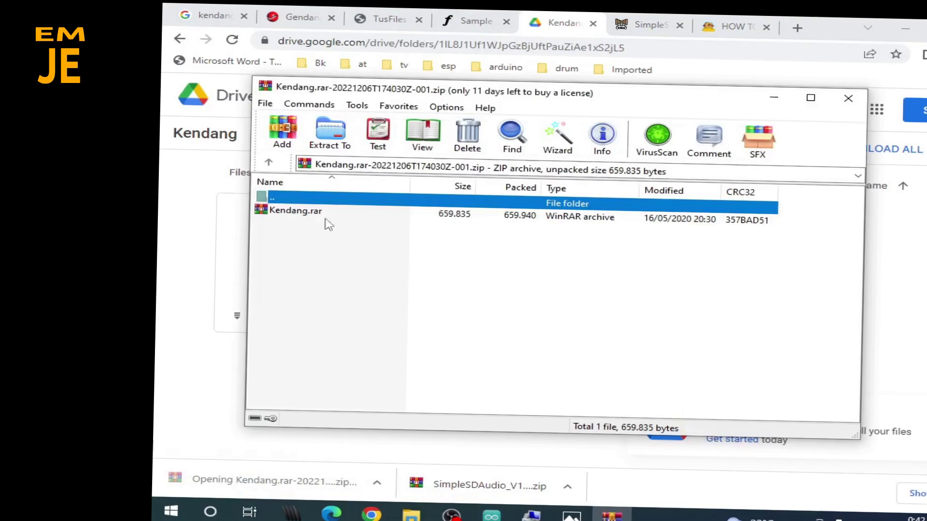
double_click(315, 213)
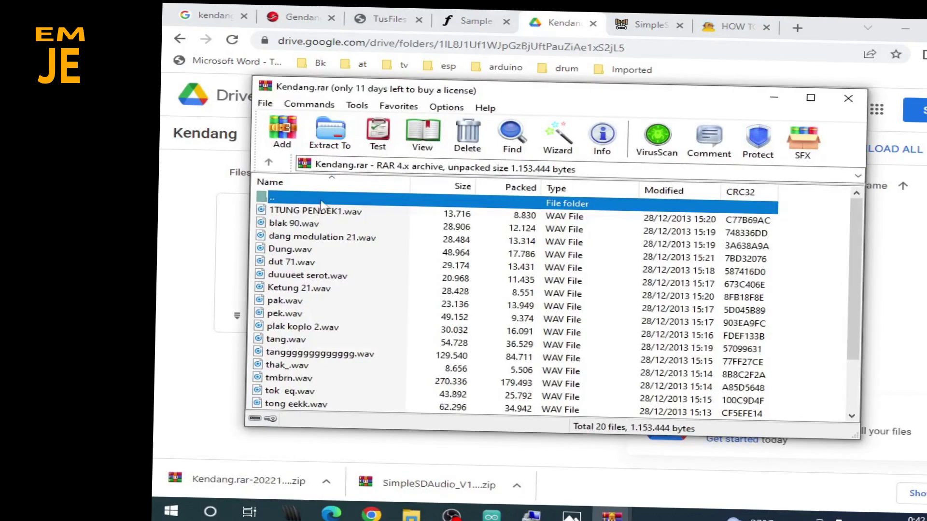
left_click(325, 140)
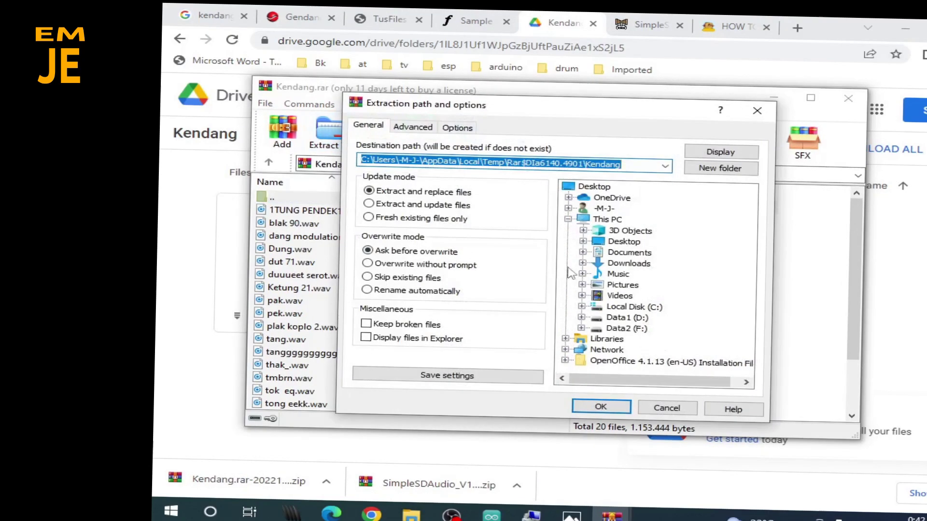
left_click(620, 274)
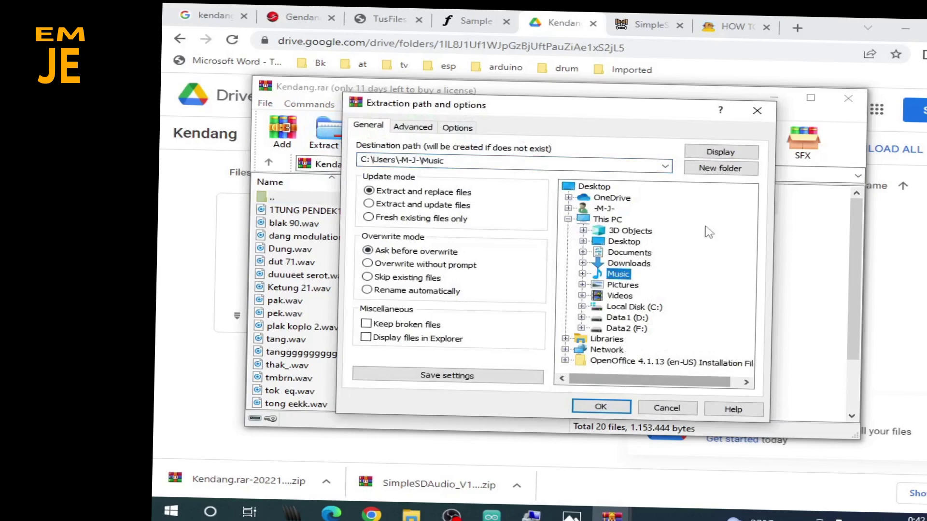
left_click(712, 170)
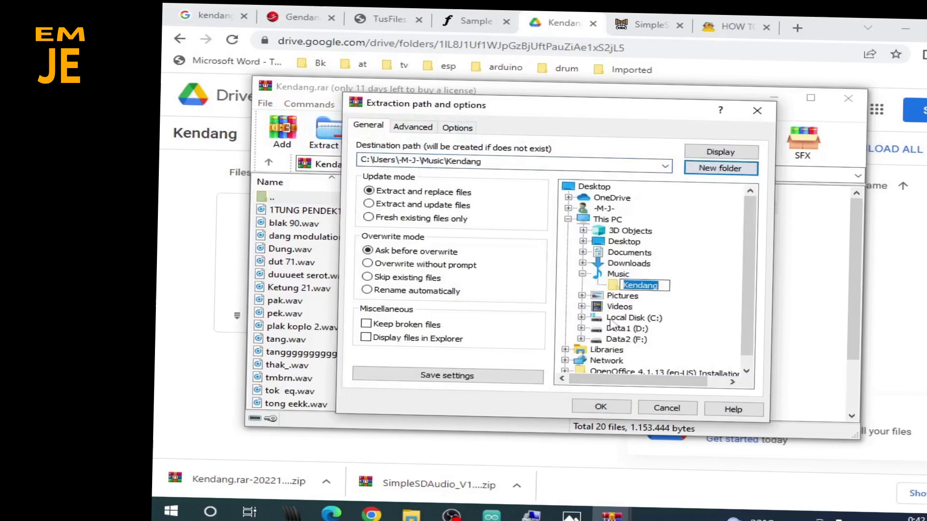
left_click(604, 407)
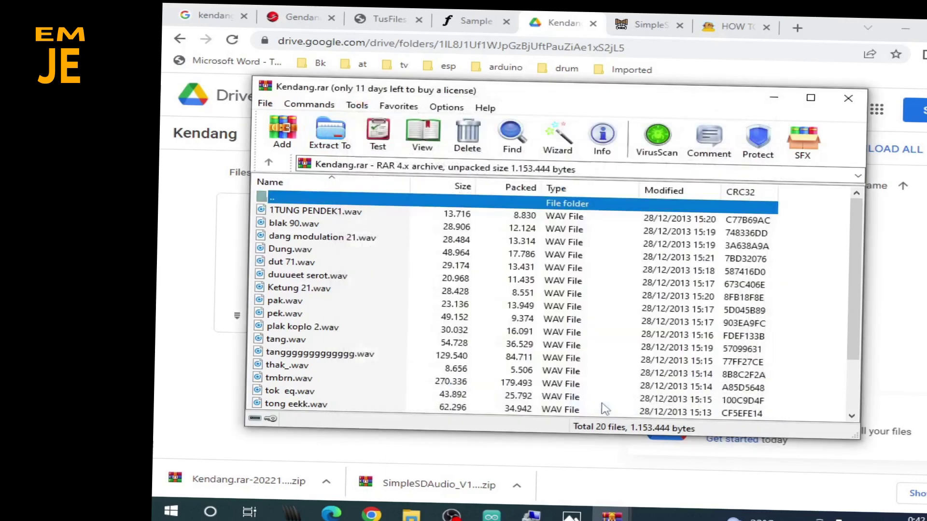
left_click(850, 100)
Switch to File Explorer and open the extracted Kendang folder in Music.
left_click(411, 515)
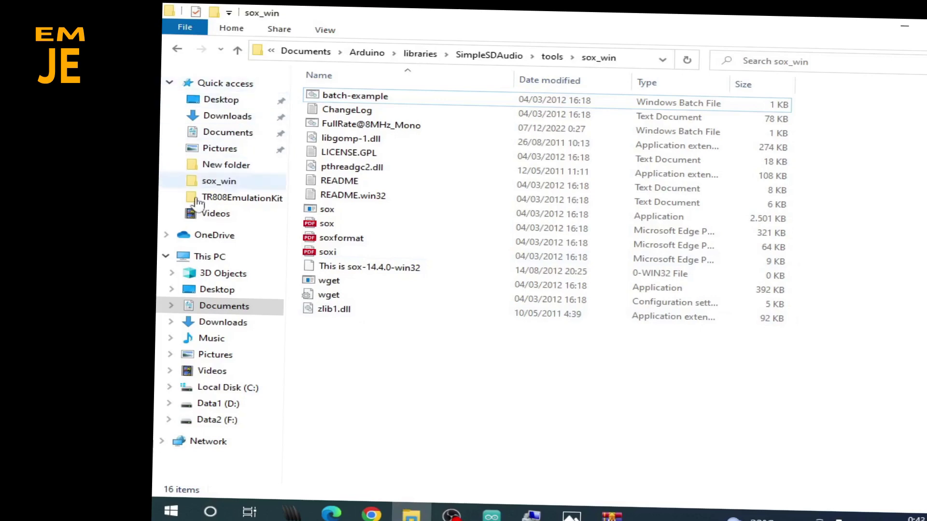
left_click(235, 85)
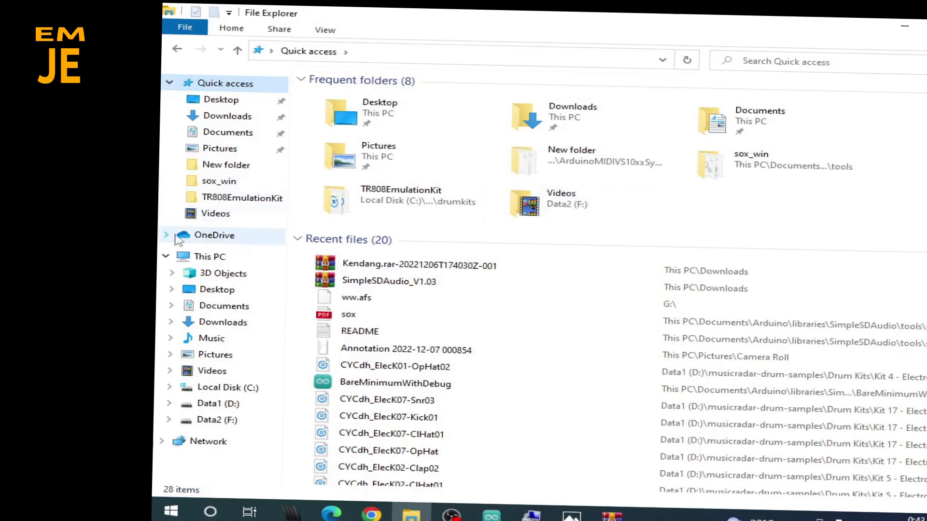
left_click(211, 340)
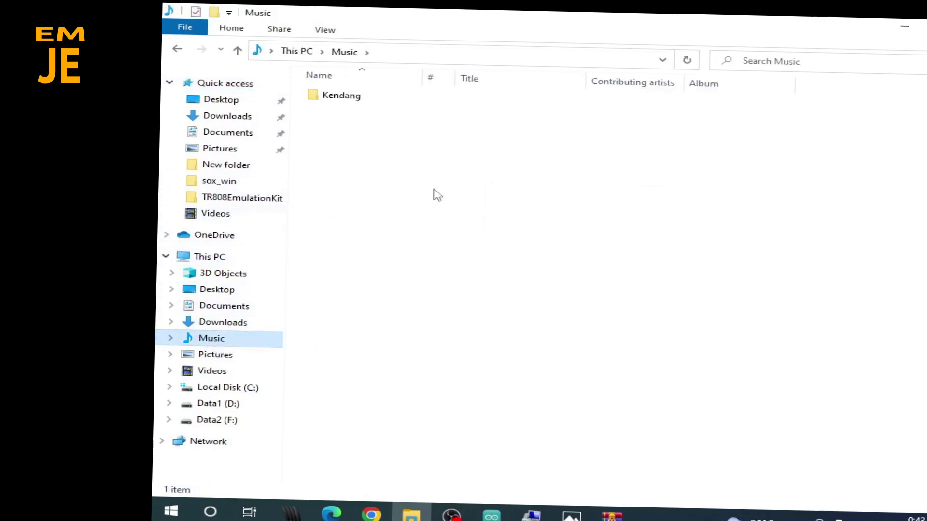
double_click(345, 97)
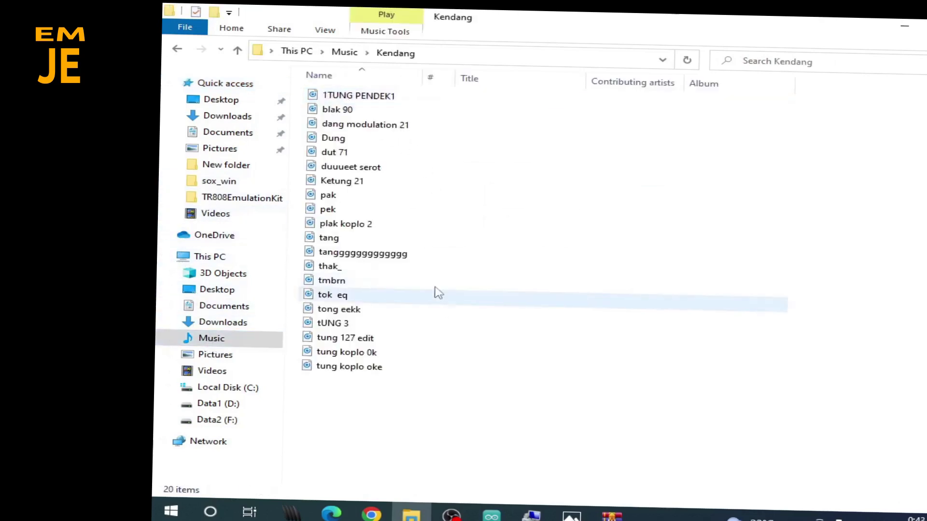
Play the samples 1TUNG PENDEK1 and Dung, closing the player after each one.
double_click(341, 97)
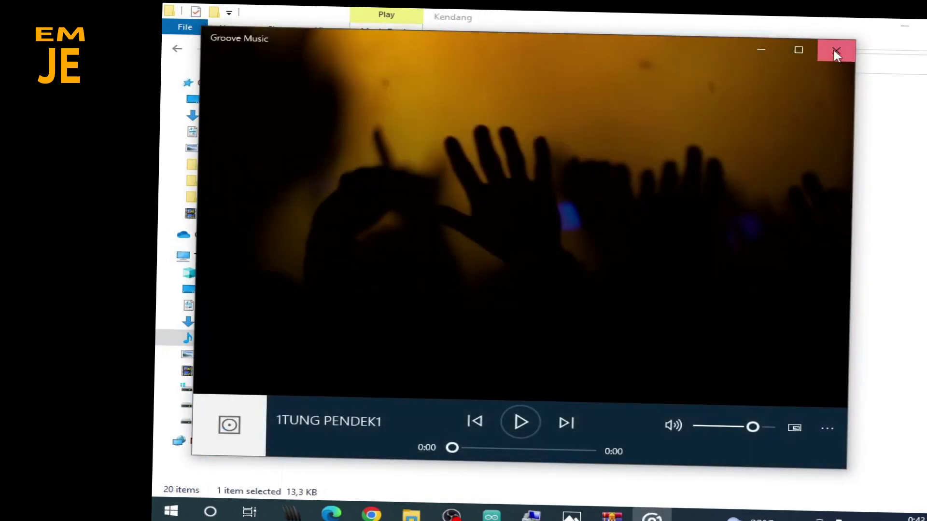
left_click(835, 52)
left_click(338, 126)
double_click(333, 139)
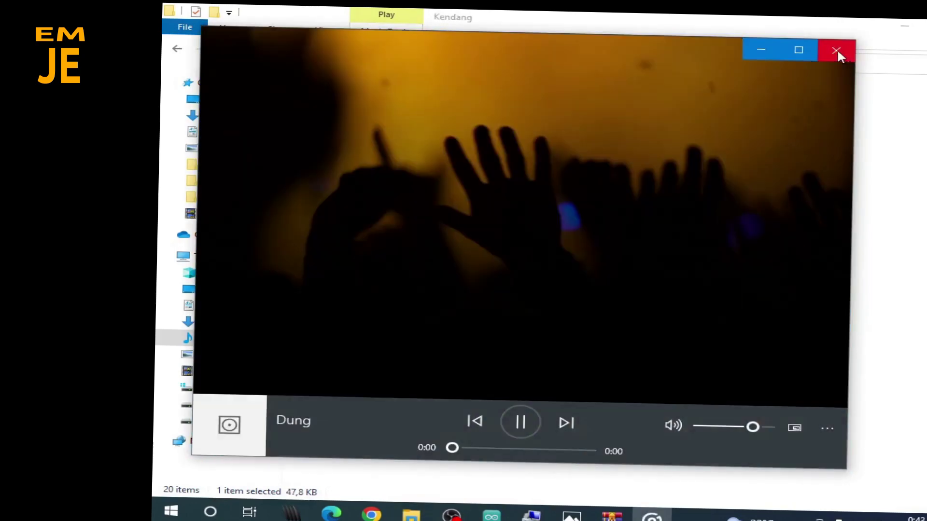
left_click(836, 49)
Copy the samples Dung, dut 71, Ketung 21, tung koplo 0k and tung koplo oke.
left_click(367, 156)
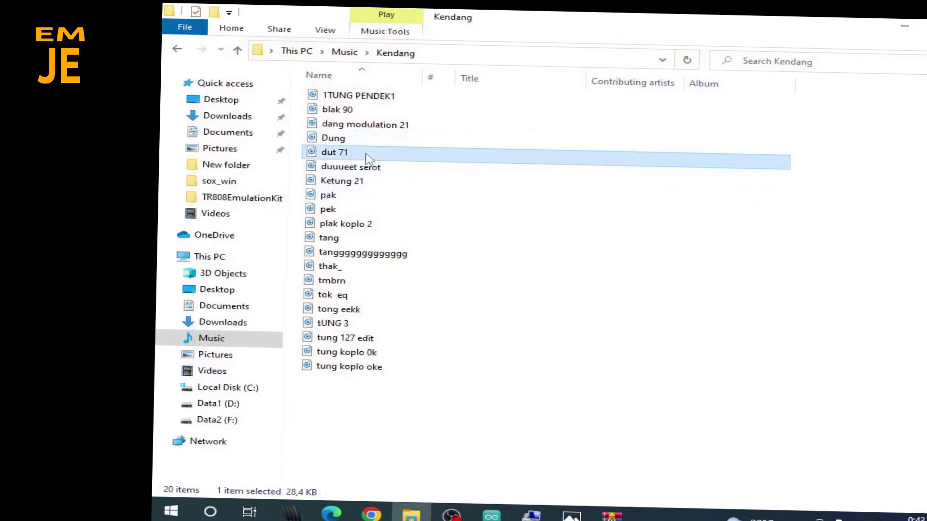
left_click(338, 139, "ctrl")
left_click(343, 181, "ctrl")
left_click(356, 355, "ctrl")
left_click(361, 368, "ctrl")
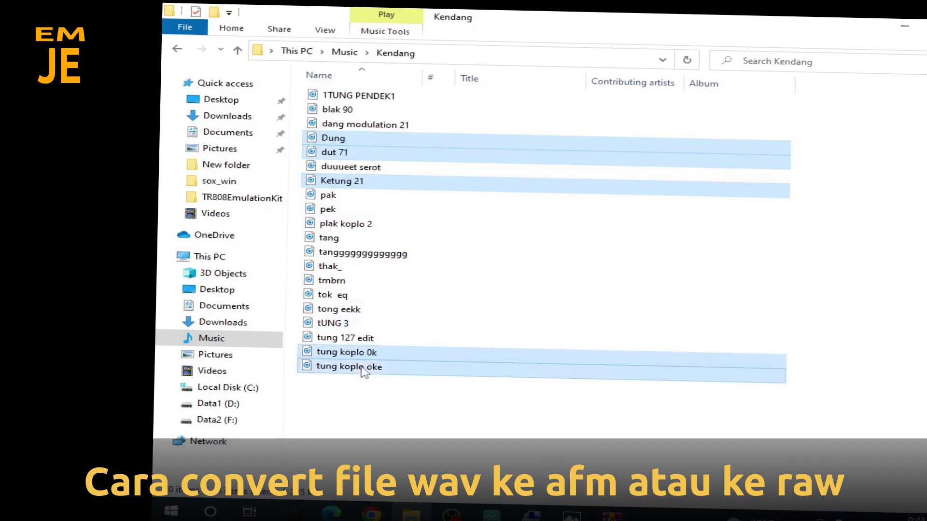
right_click(408, 361)
left_click(443, 276)
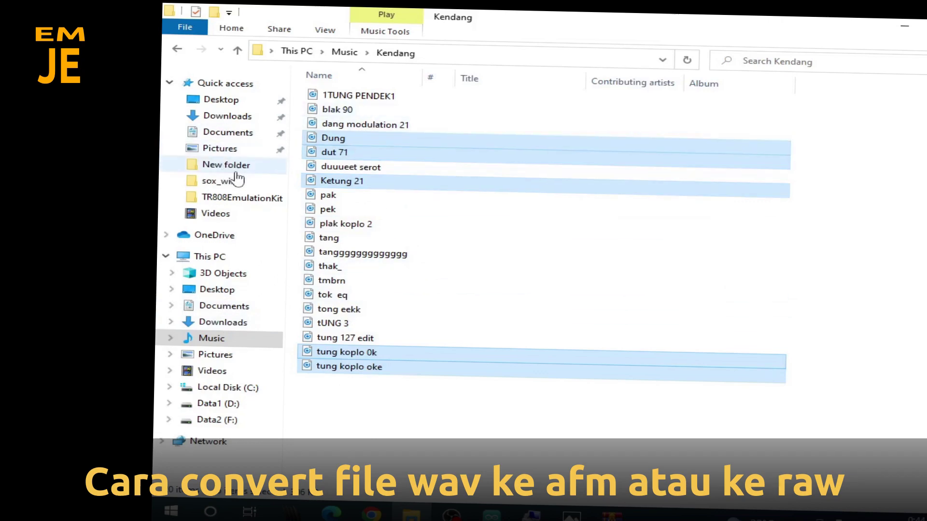
Paste the copied samples into the folder Documents\Arduino\libraries\SimpleSDAudio\tools\Arduino with 8 MHz.
left_click(226, 133)
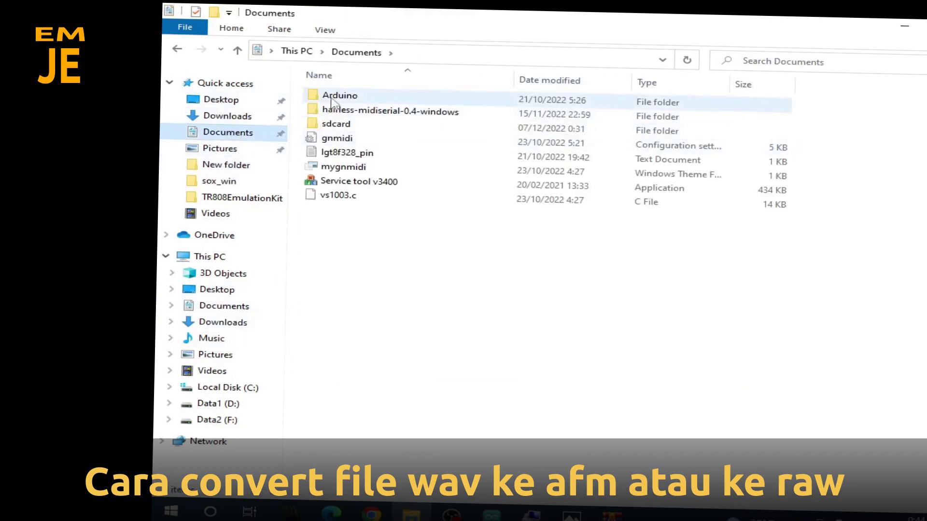
double_click(337, 96)
double_click(346, 102)
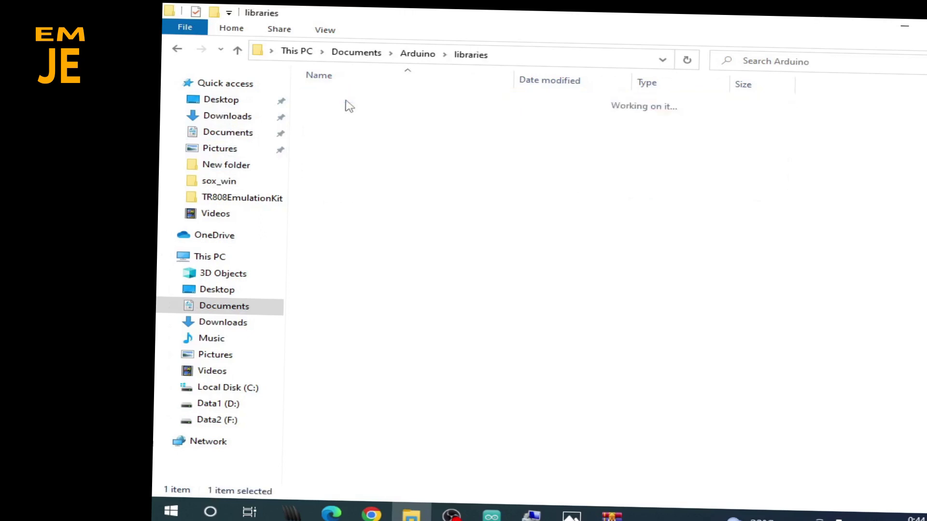
double_click(355, 137)
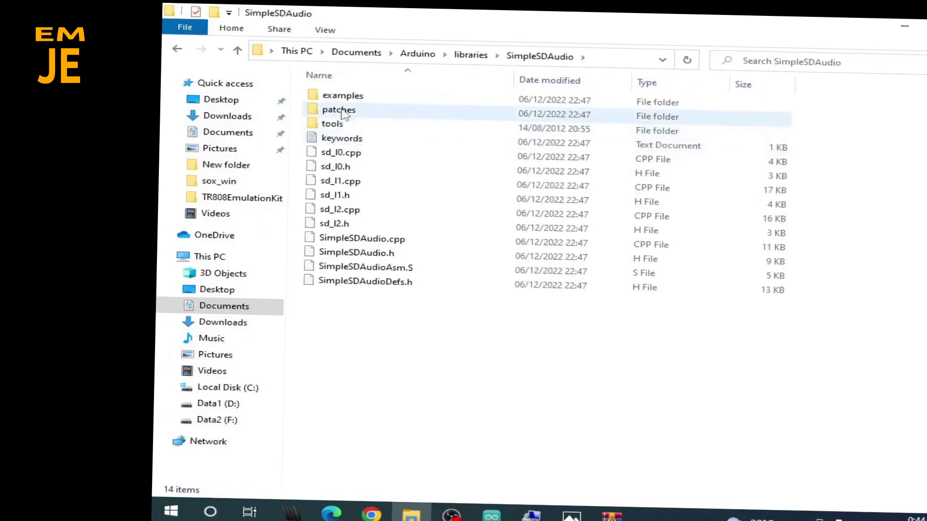
double_click(341, 123)
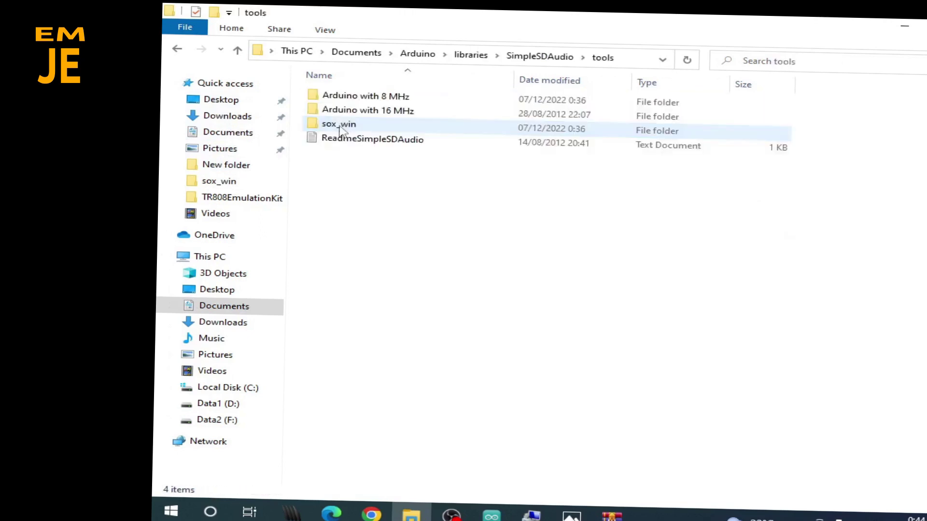
double_click(393, 96)
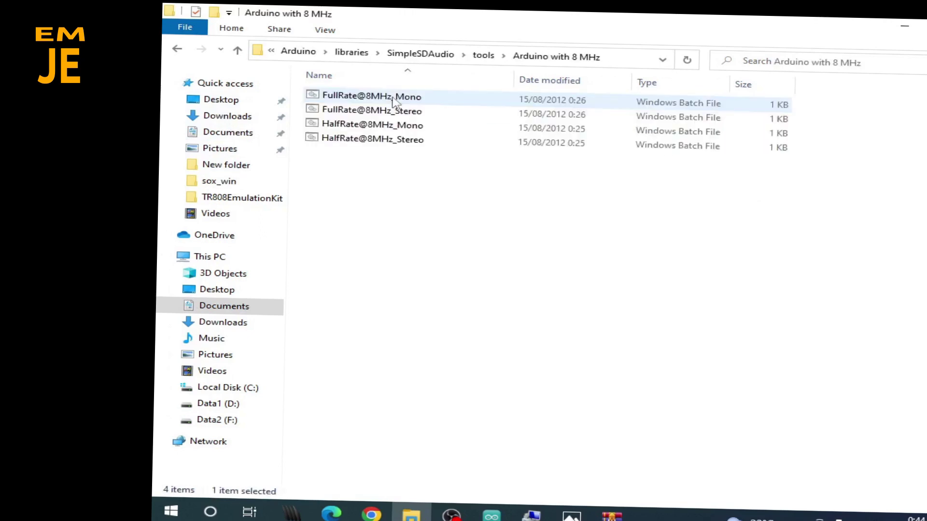
right_click(408, 208)
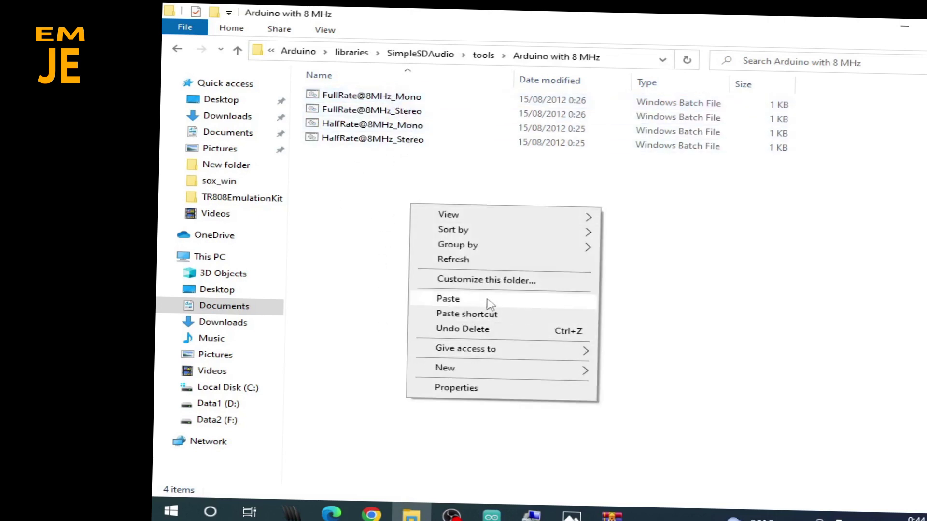
left_click(448, 299)
left_click(490, 305)
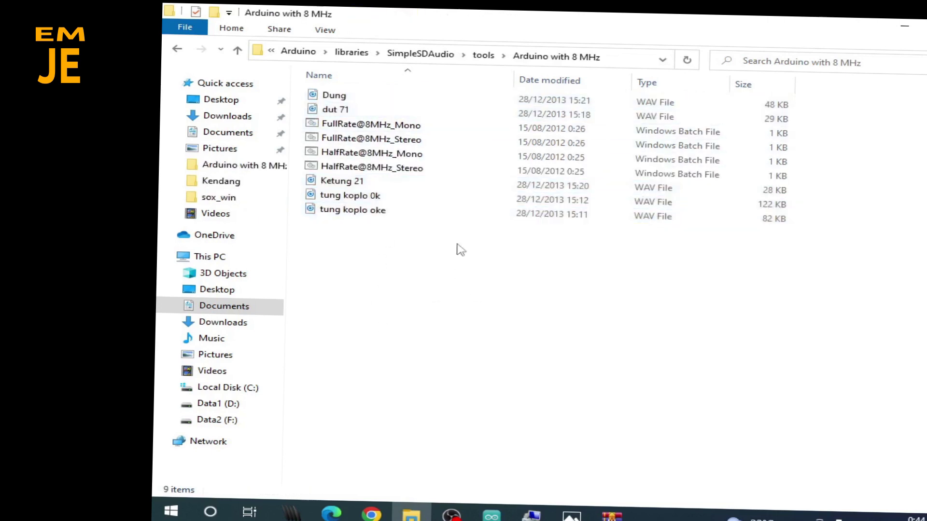
Convert the Dung WAV file by opening it with the FullRate@8MHz_Mono batch file, and dismiss the console when it finishes.
left_click(333, 95)
left_click_drag(357, 97, 417, 131)
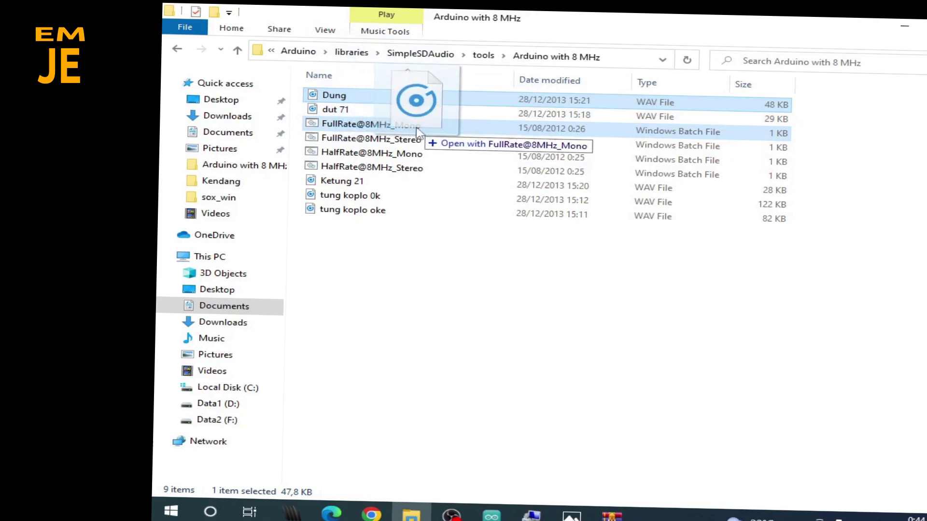
left_click_drag(418, 130, 418, 132)
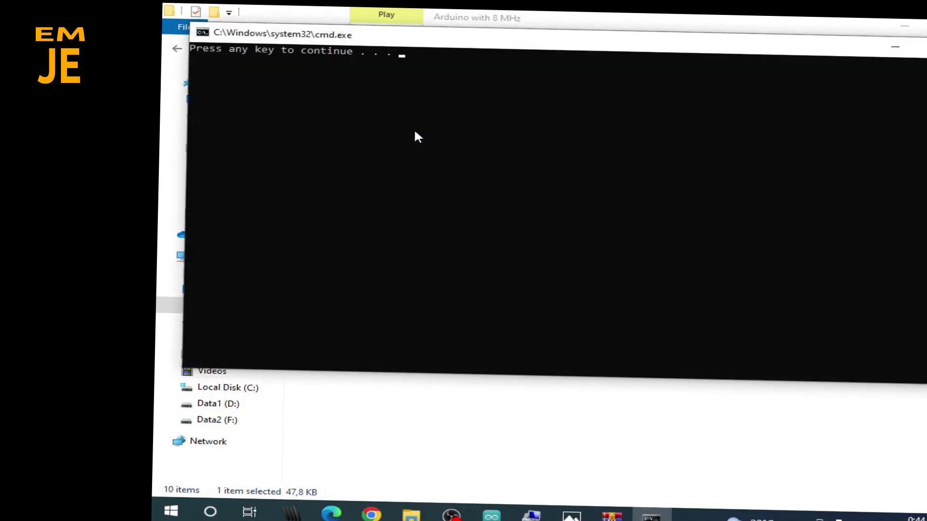
key("Return")
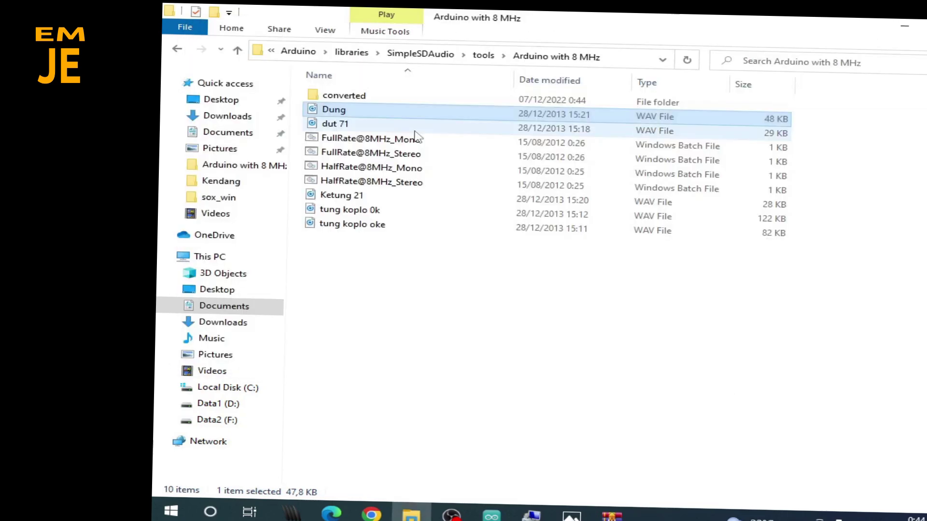
Check the converted folder for the output file and return to the Arduino with 8 MHz folder.
double_click(344, 97)
left_click(360, 106)
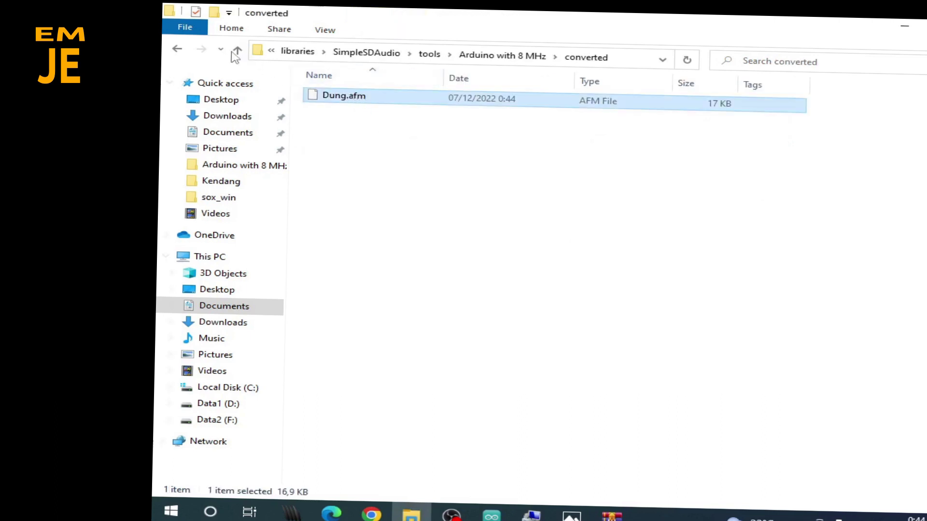
left_click(177, 48)
Convert the dut 71 WAV file by opening it with the FullRate@8MHz_Mono batch file, and dismiss the console when it finishes.
left_click(352, 124)
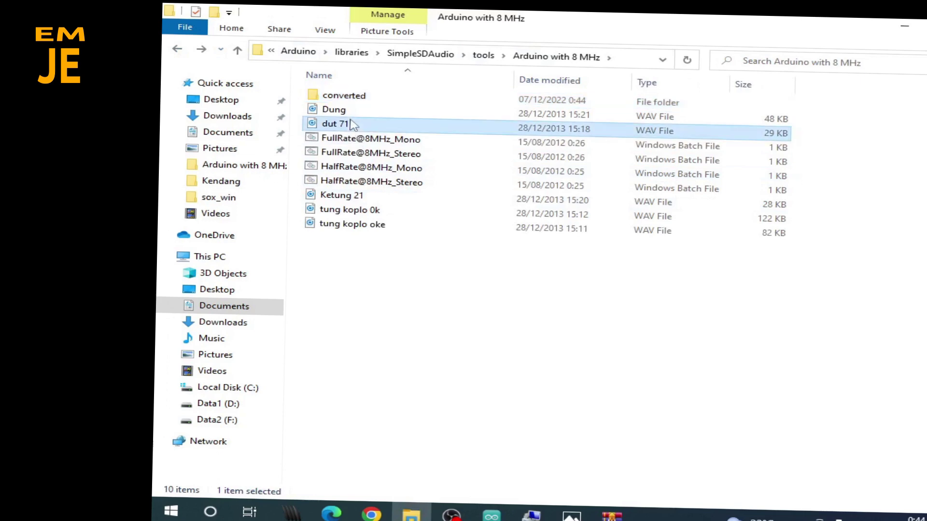
left_click(384, 141, "shift")
left_click(370, 129)
mouse_move(370, 129)
left_mouse_down()
mouse_move(357, 103)
mouse_move(363, 143)
left_mouse_up()
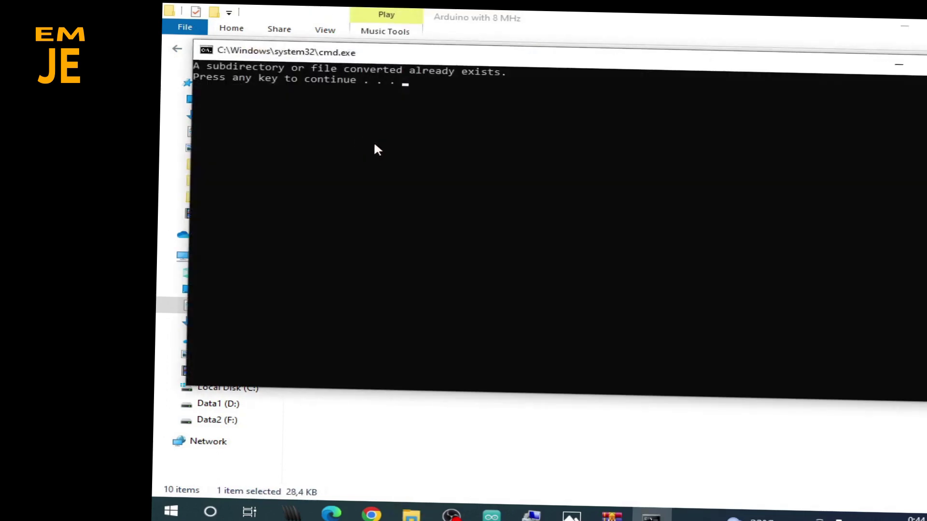
key("Return")
Convert Ketung 21, tung koplo 0k and tung koplo oke one by one with the FullRate@8MHz_Mono batch file, dismissing each console.
left_click(363, 198)
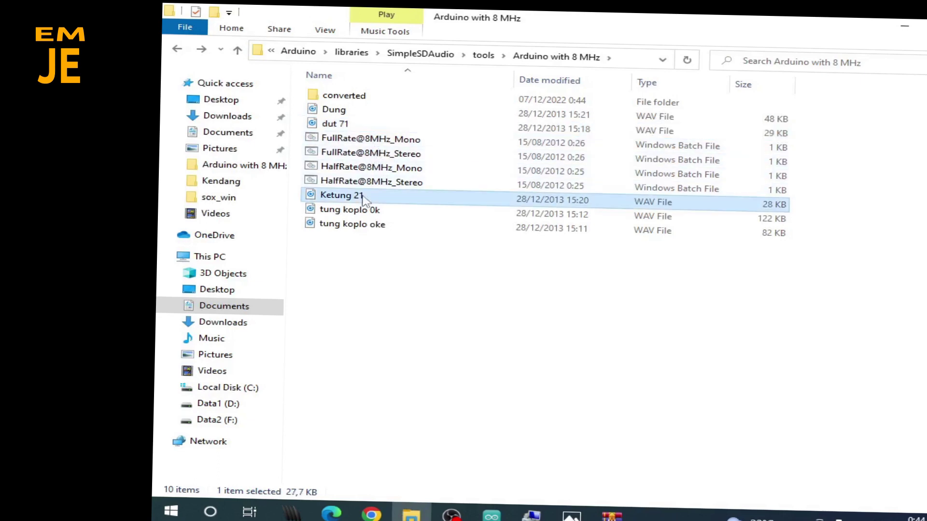
left_click_drag(363, 196, 360, 141)
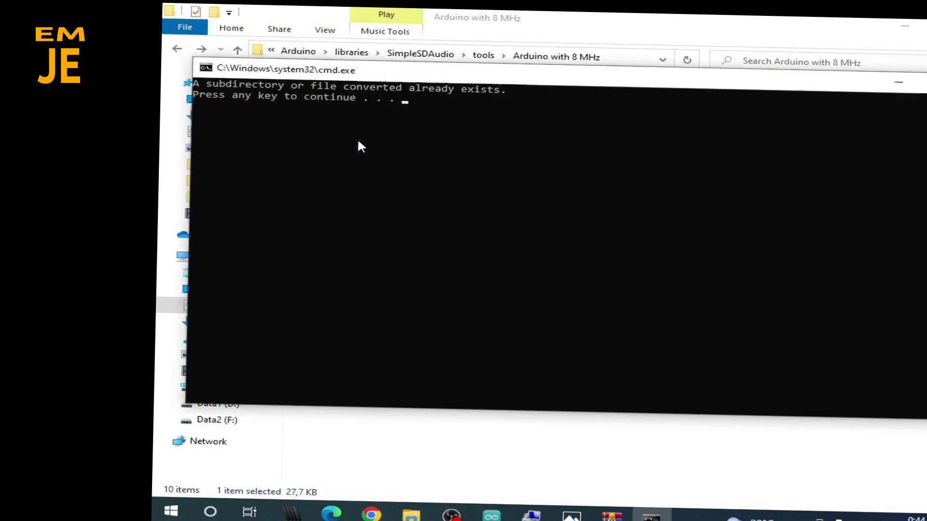
key("Return")
left_click_drag(369, 212, 376, 142)
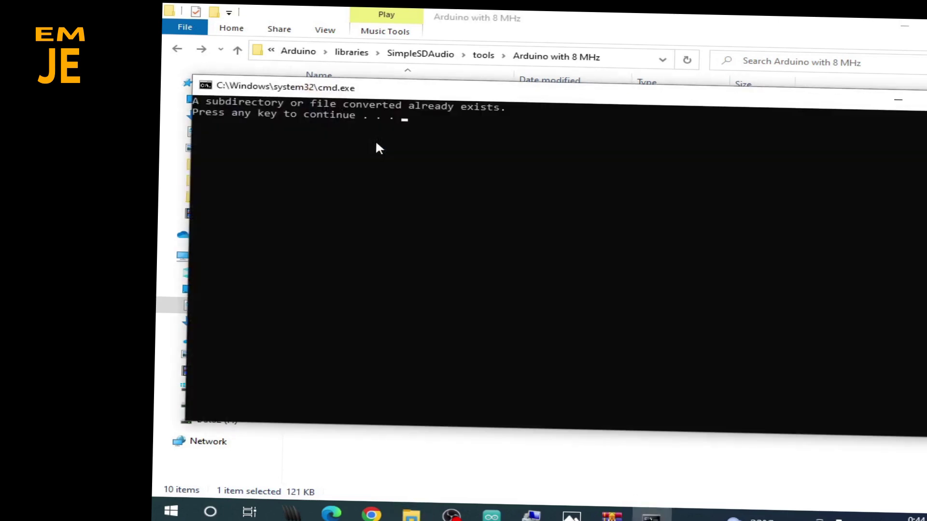
key("Return")
left_click_drag(381, 226, 386, 138)
key("Return")
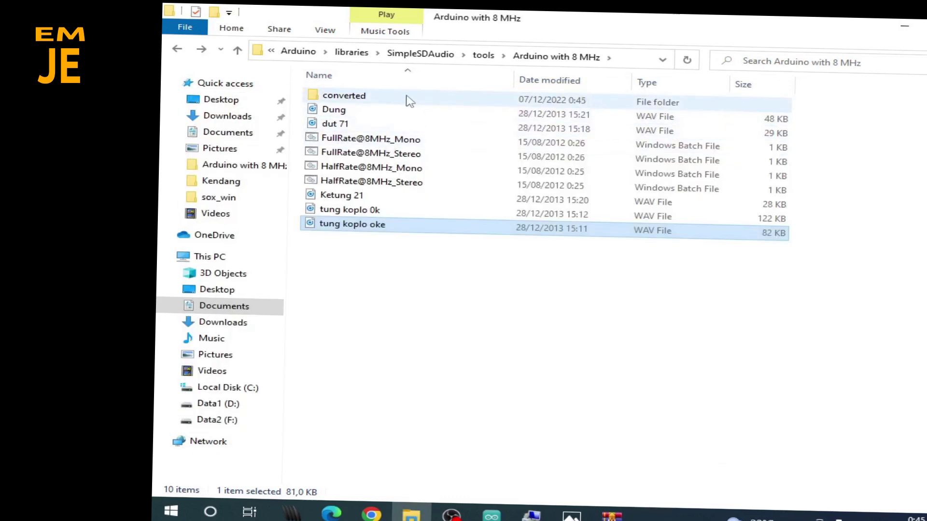
Open the converted folder and check the AFM output files.
left_click(409, 99)
double_click(408, 99)
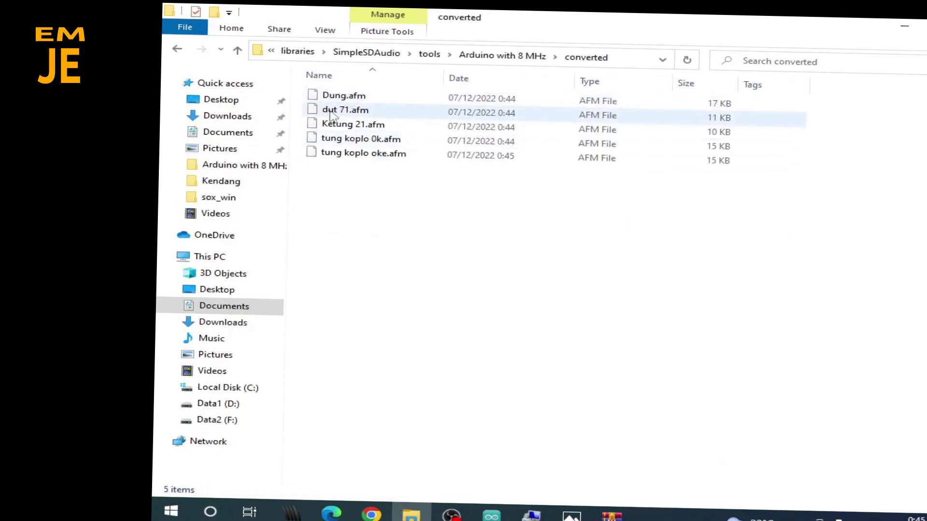
left_click(342, 99)
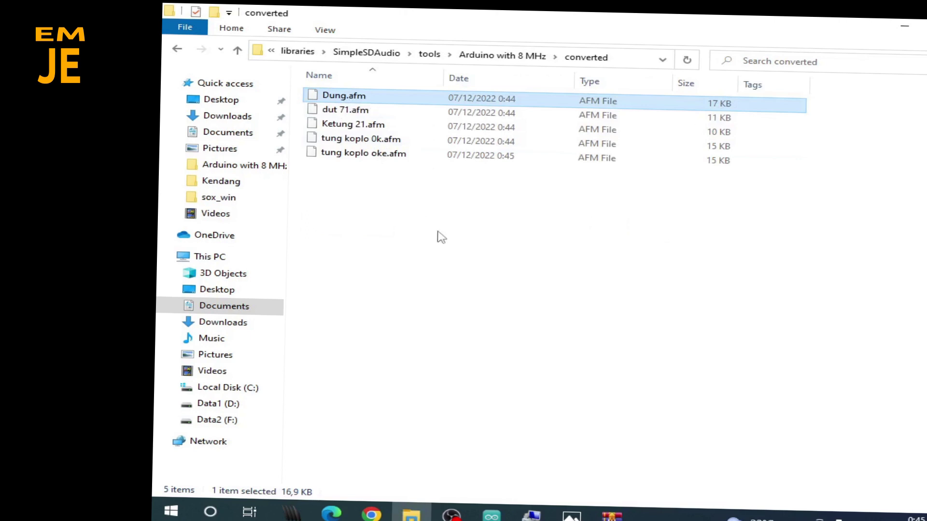
left_click(442, 238)
left_click(369, 99)
left_click(346, 112)
right_click(341, 111)
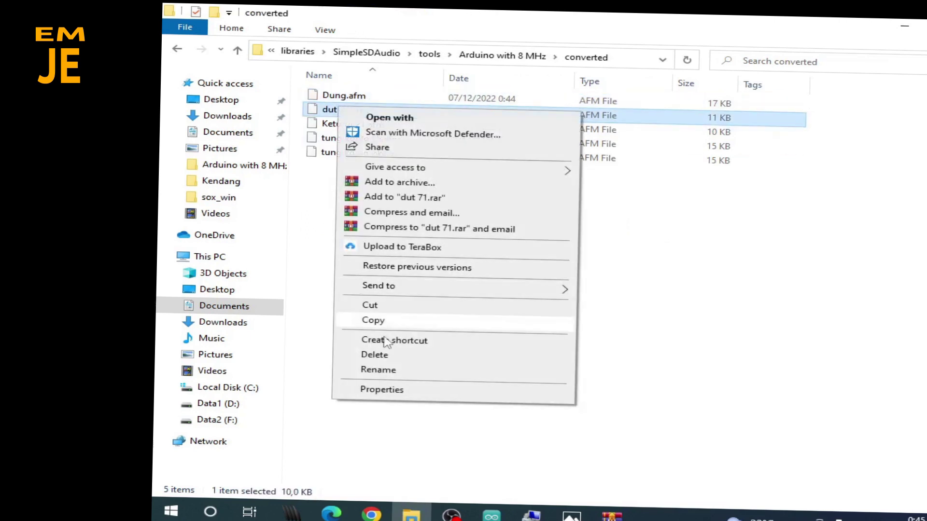
left_click(403, 372)
left_click(341, 109)
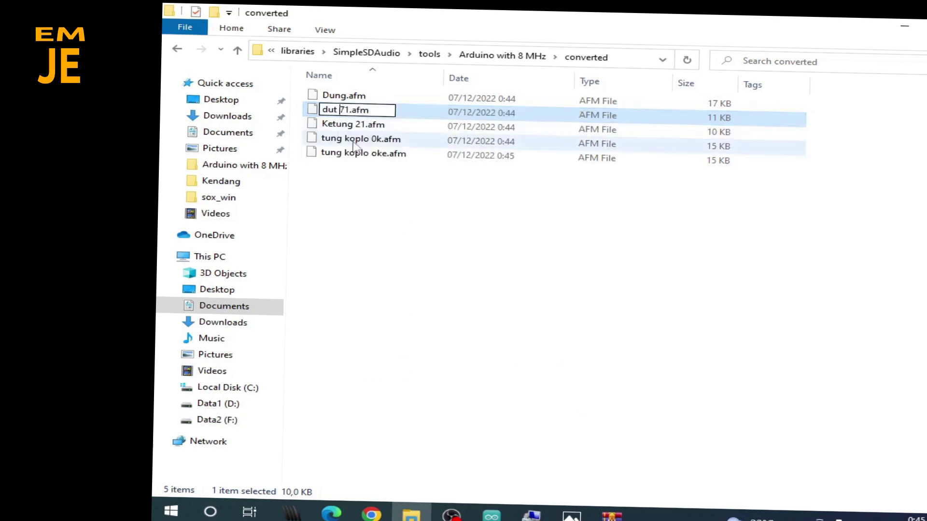
left_click(340, 102)
right_click(338, 103)
left_click(375, 359)
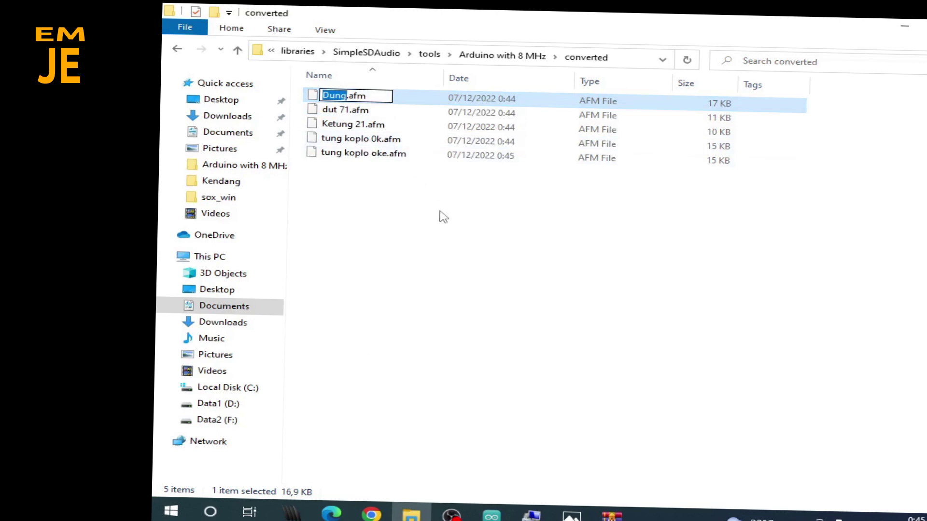
key("Return")
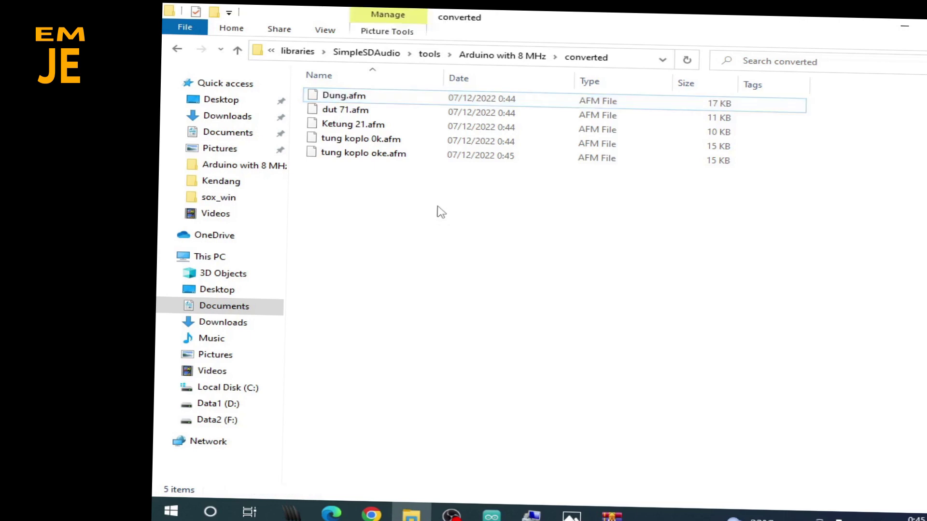
Rename the file dut 71.afm as dut.afm in the converted folder.
left_click(361, 144)
left_click(343, 111)
right_click(333, 112)
left_click(373, 374)
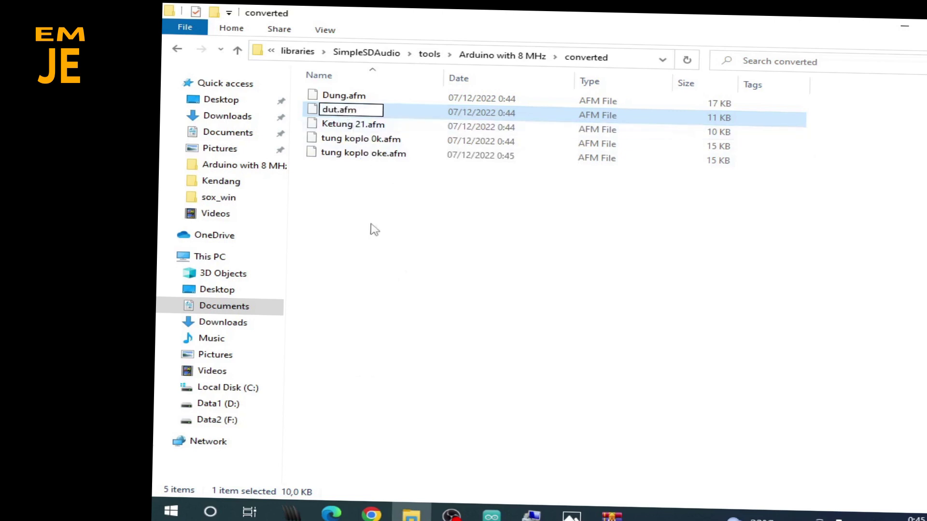
left_click(374, 203)
Remove the space from the name of Ketung 21.afm so that the file is called Ketung21.afm.
left_click(357, 124)
right_click(356, 127)
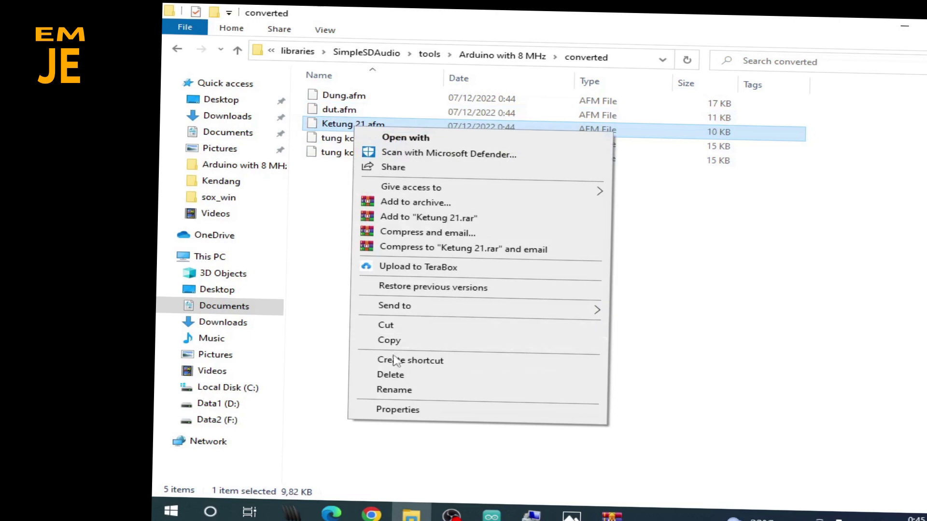
left_click(394, 390)
left_click(355, 123)
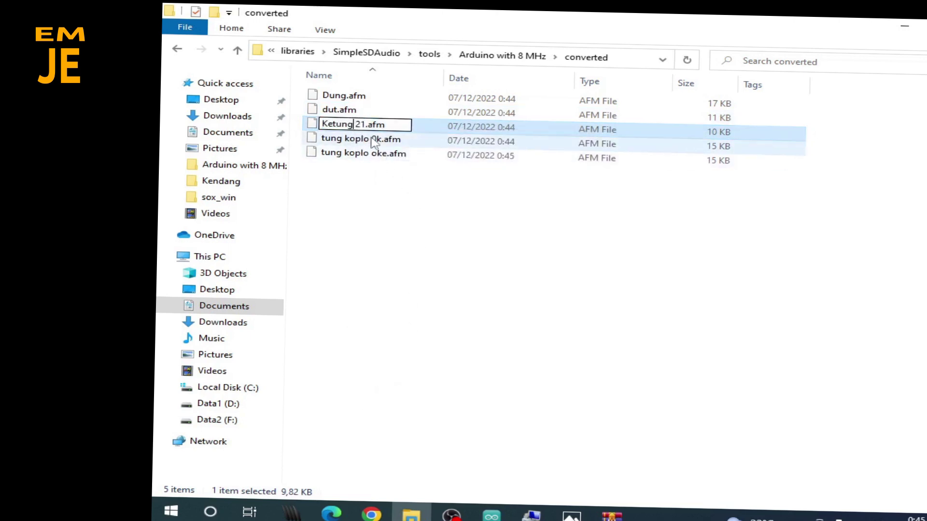
left_click(384, 174)
Rename the file tung koplo 0k.afm as koplo1.afm.
left_click(363, 139)
right_click(363, 139)
left_click(406, 399)
left_click(371, 139)
right_click(375, 144)
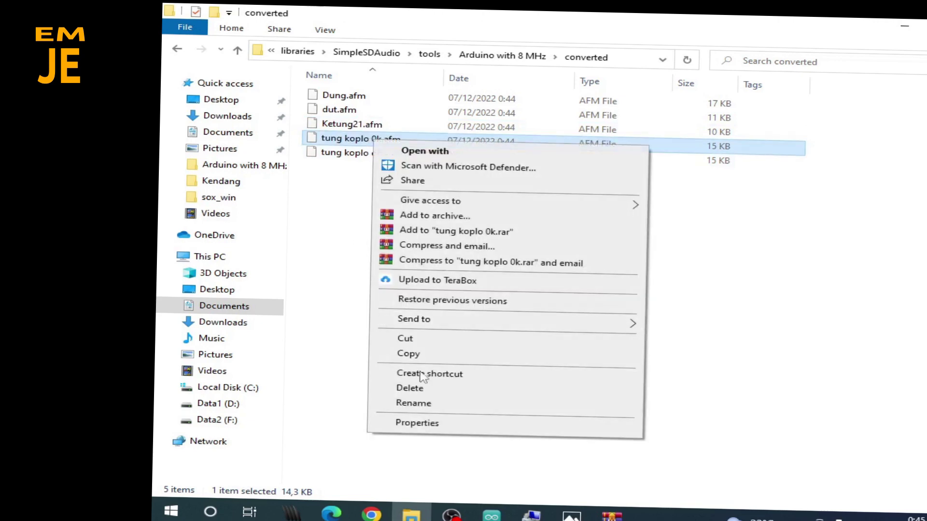
left_click(439, 402)
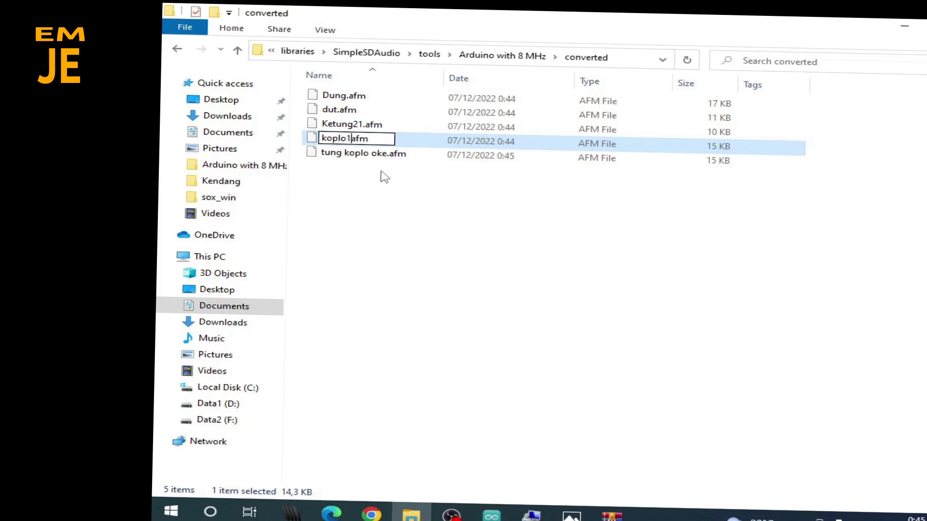
left_click(385, 177)
Rename the file tung koplo oke.afm as koplo2.afm.
left_click(378, 159)
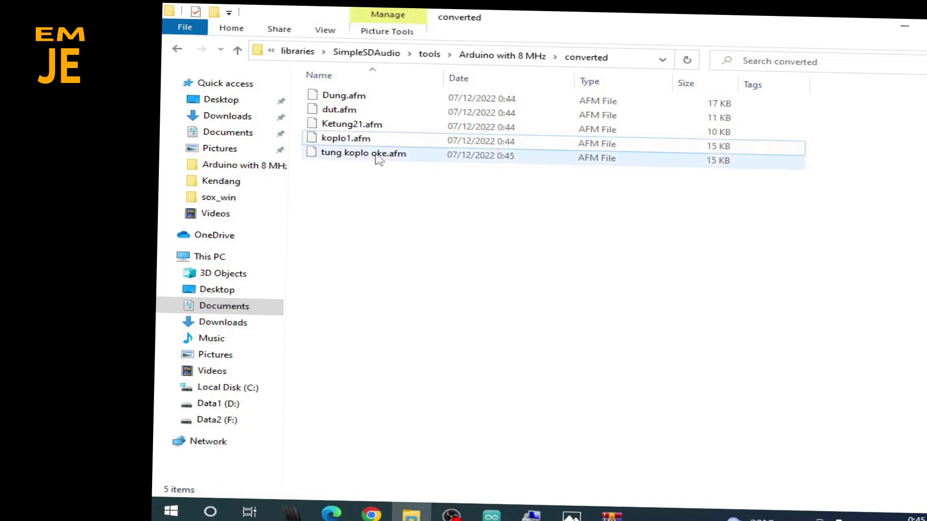
right_click(379, 159)
left_click(416, 417)
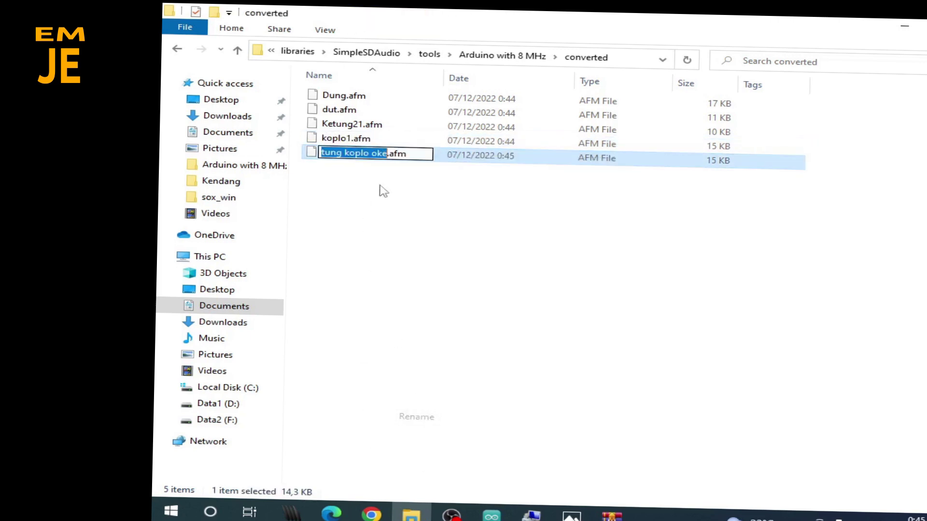
type("k")
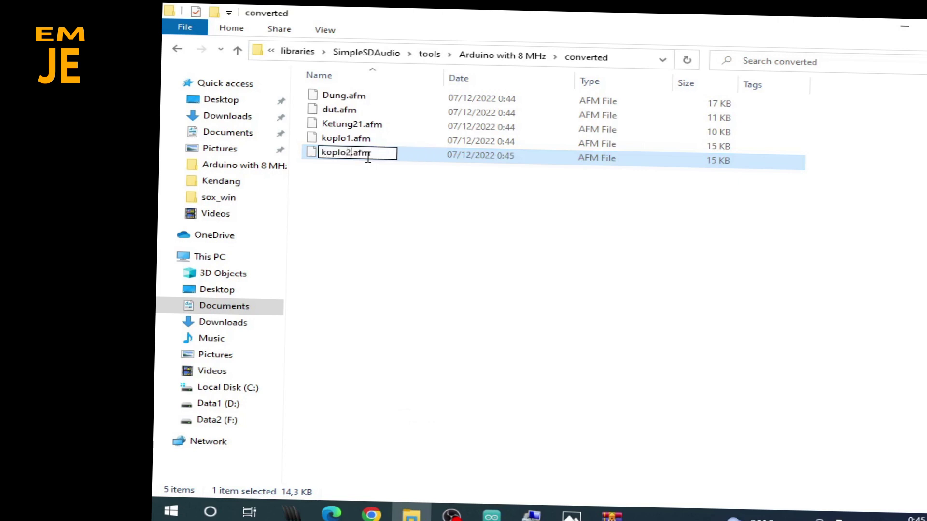
type("oplo2")
key("Return")
left_click(405, 258)
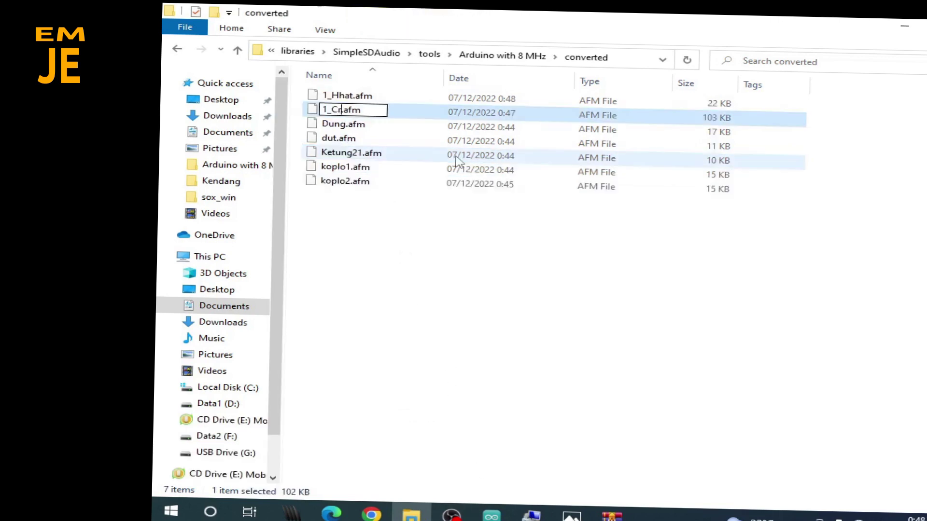
Finish renaming the crash sample as 1_Crash.afm and copy all AFM files in the converted folder.
left_click(429, 260)
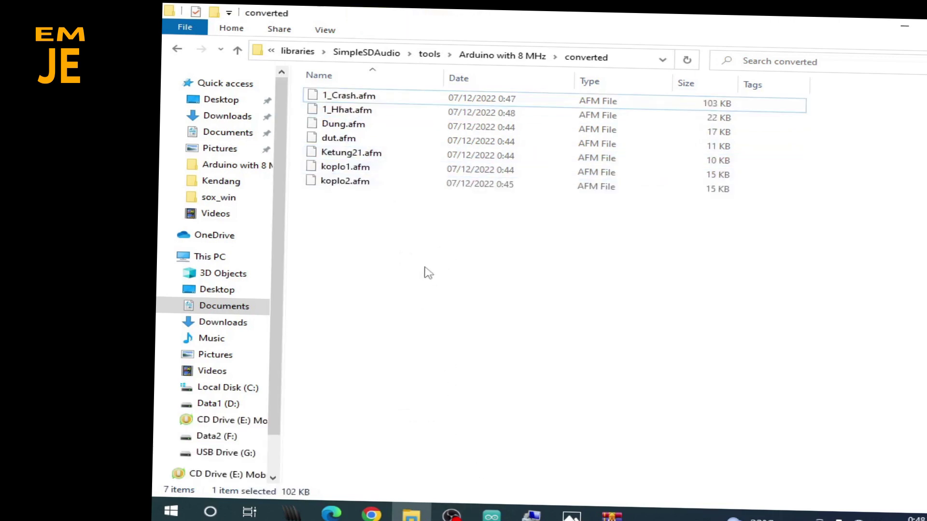
left_click_drag(538, 314, 309, 89)
right_click(347, 141)
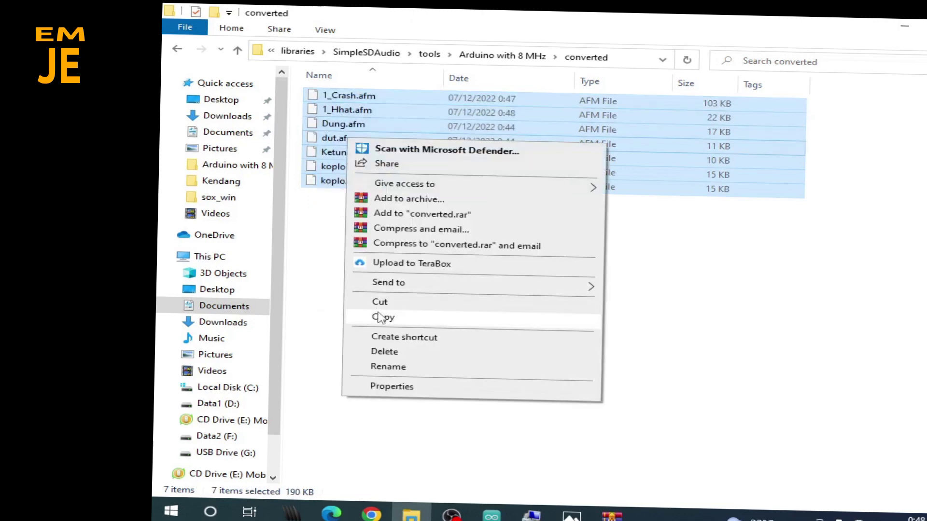
left_click(381, 318)
Paste the copied AFM files into the root of USB Drive (G:).
left_click(229, 455)
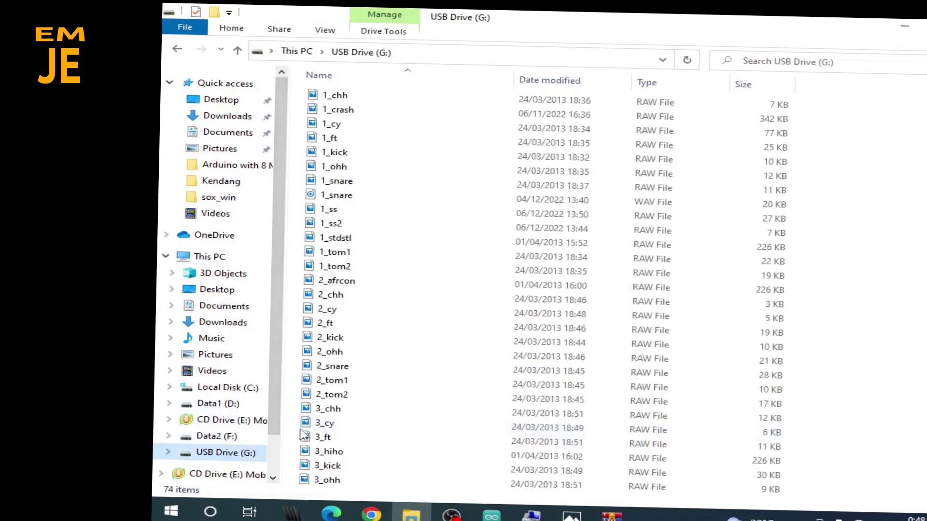
right_click(881, 266)
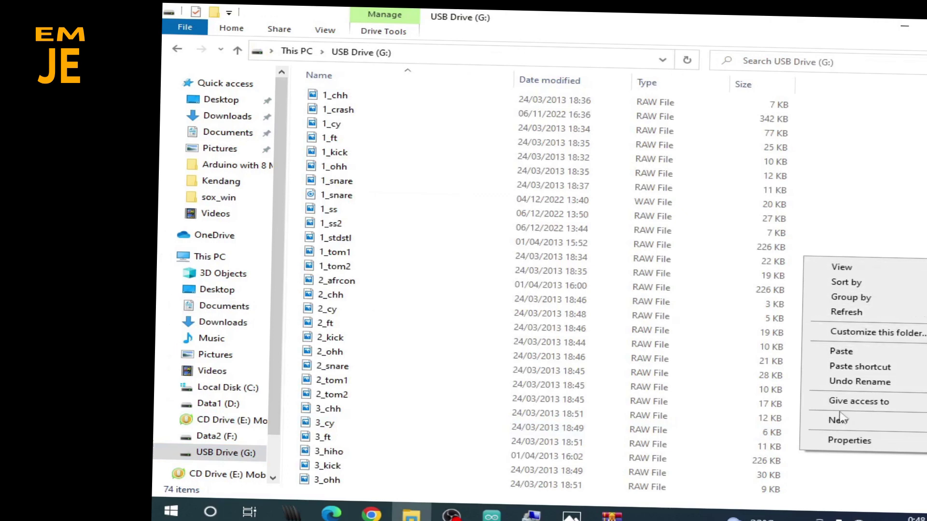
left_click(869, 356)
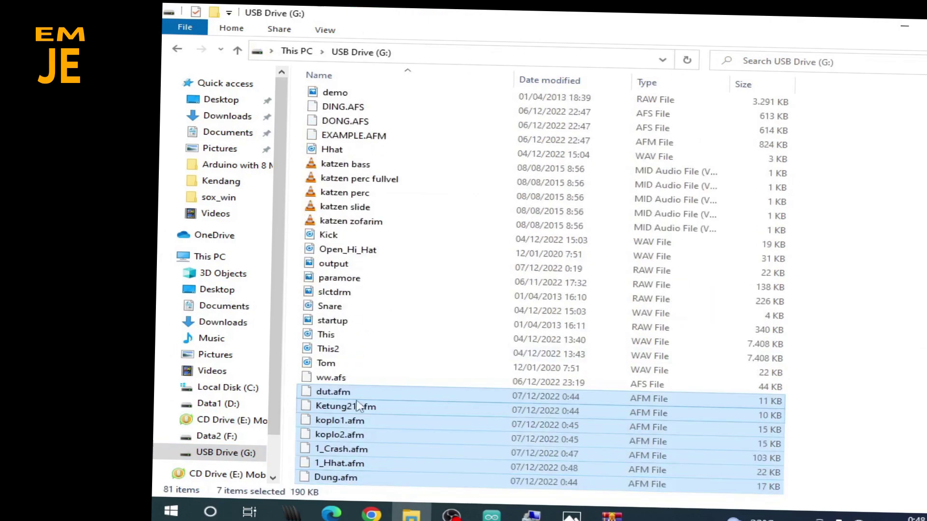
Switch to the JDrum_Push_button_smpl sketch in Arduino IDE and move its window beside the USB drive's file names.
mouse_move(491, 514)
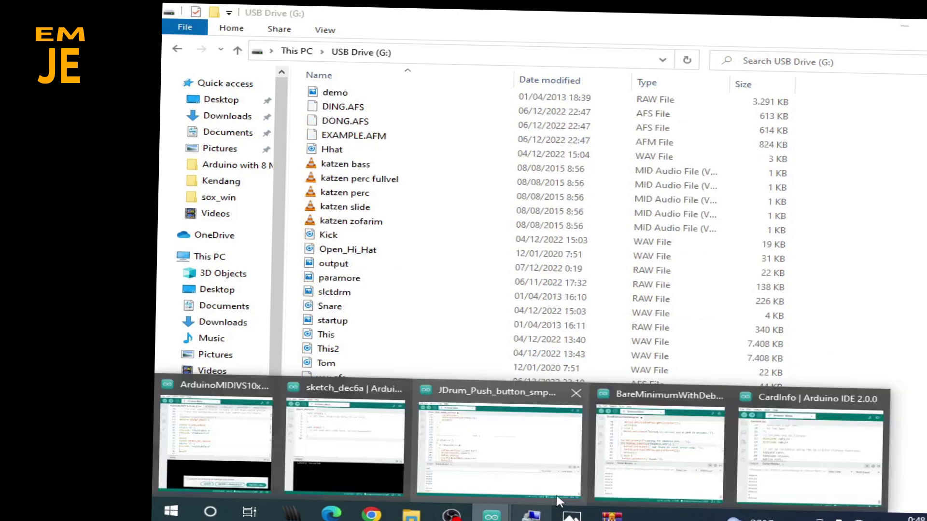
left_click(534, 452)
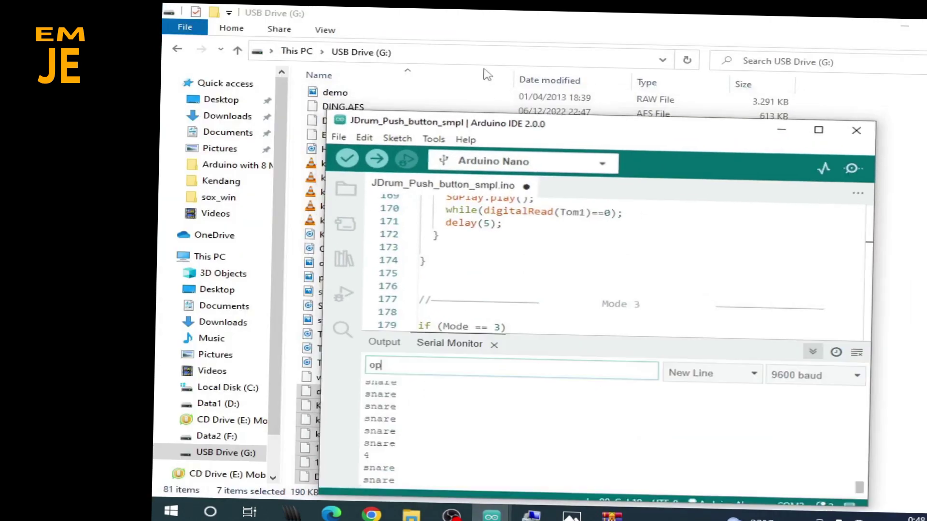
left_click(917, 25)
left_click_drag(493, 127, 611, 66)
In the Mode 1 snare block, set the SdPlay.setFile file name to "1_snare.raw".
scroll(654, 183, "up", 4)
scroll(654, 184, "up", 15)
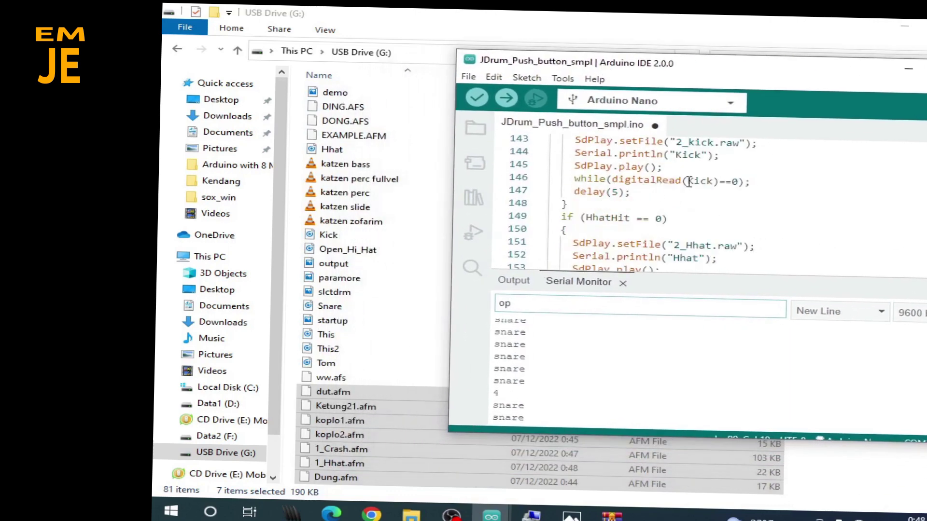
scroll(694, 183, "up", 5)
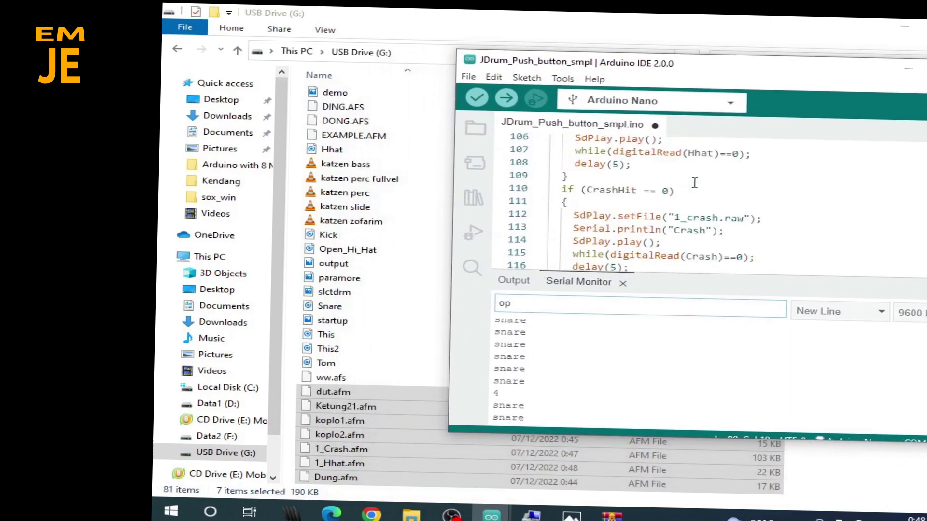
scroll(694, 183, "up", 7)
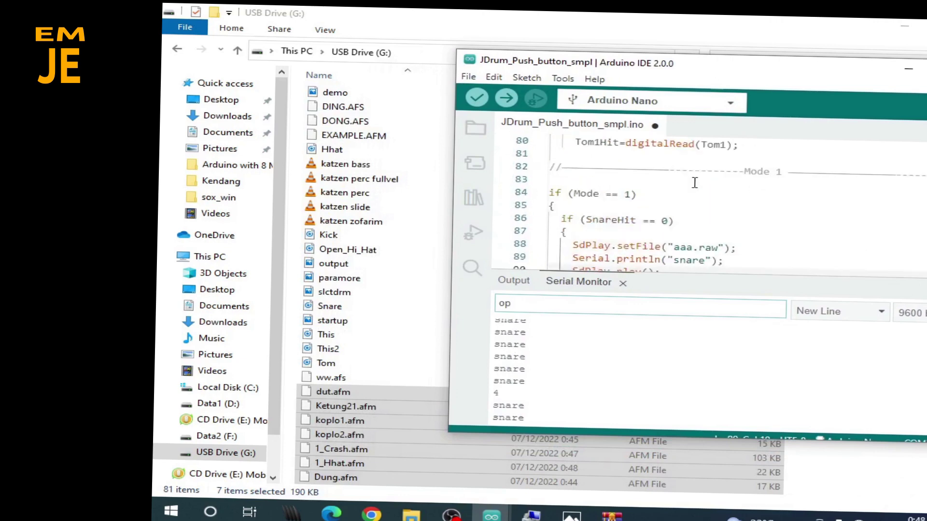
scroll(632, 200, "down", 3)
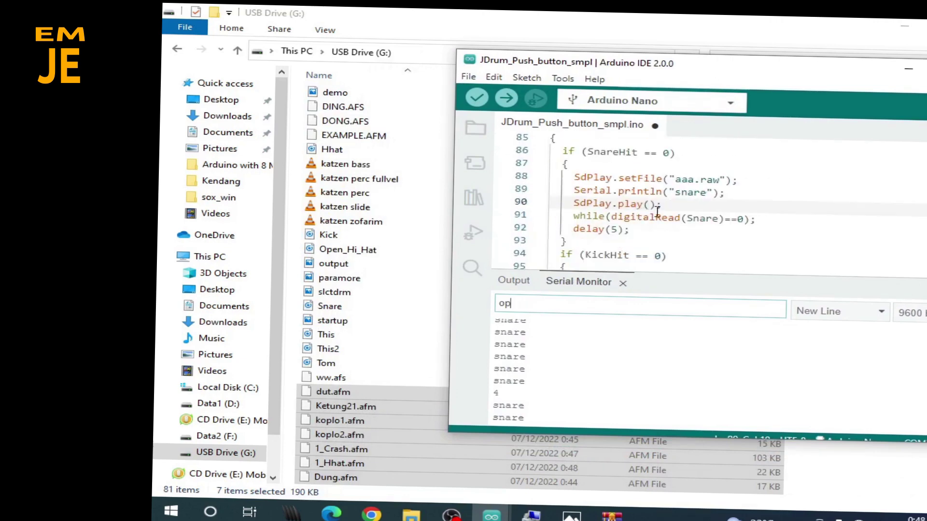
double_click(692, 179)
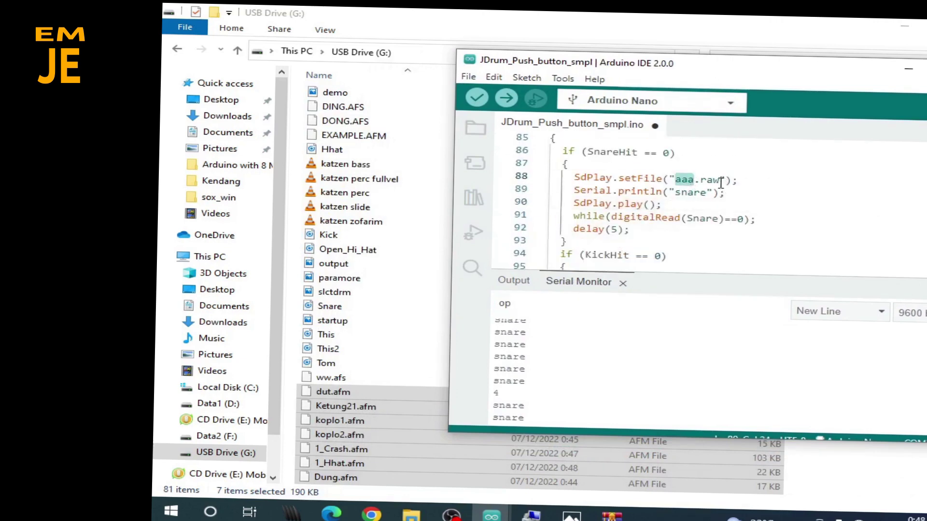
left_click(720, 181, "shift")
type("1_snare")
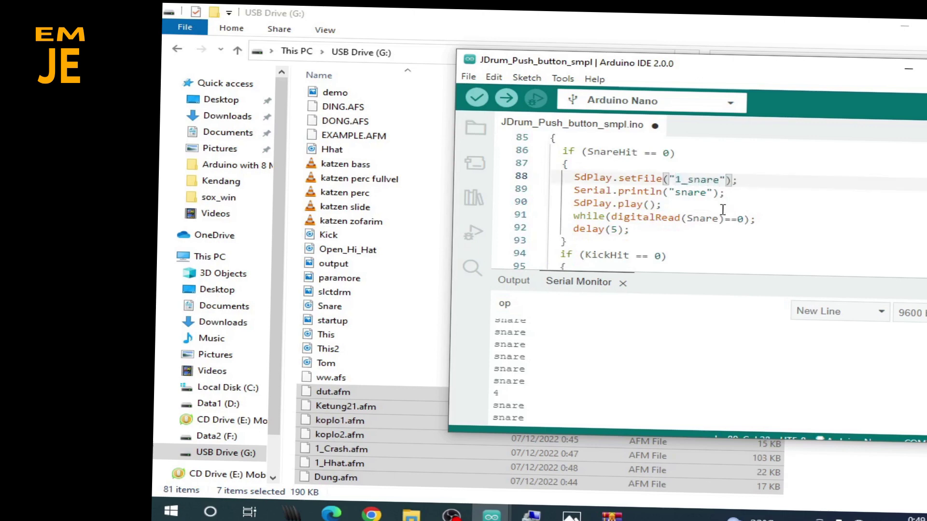
type(".raw")
In the Mode 1 kick block, set the SdPlay.setFile file name to "1_kick.raw".
scroll(723, 210, "down", 3)
left_click_drag(673, 181, 713, 181)
key("BackSpace")
type("Kic\");")
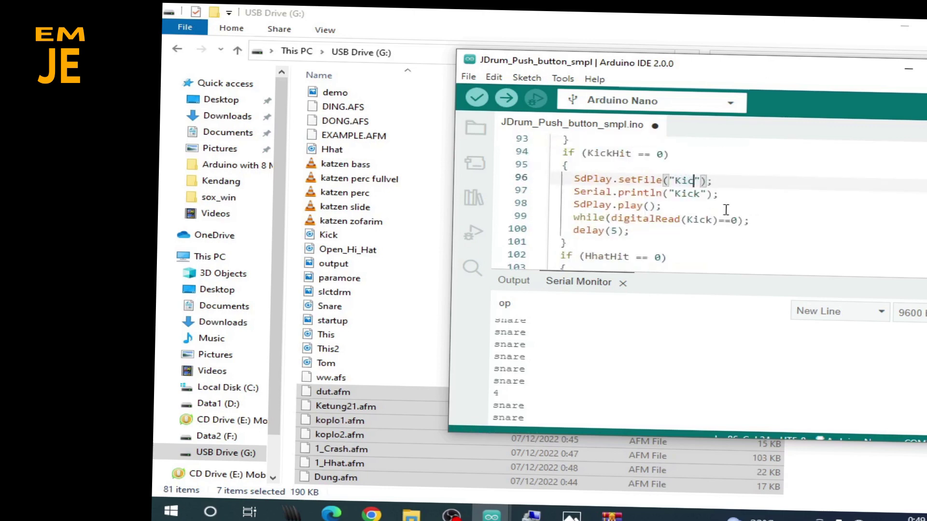
key("BackSpace")
key("BackSpace")
key("BackSpace")
type("1_kick")
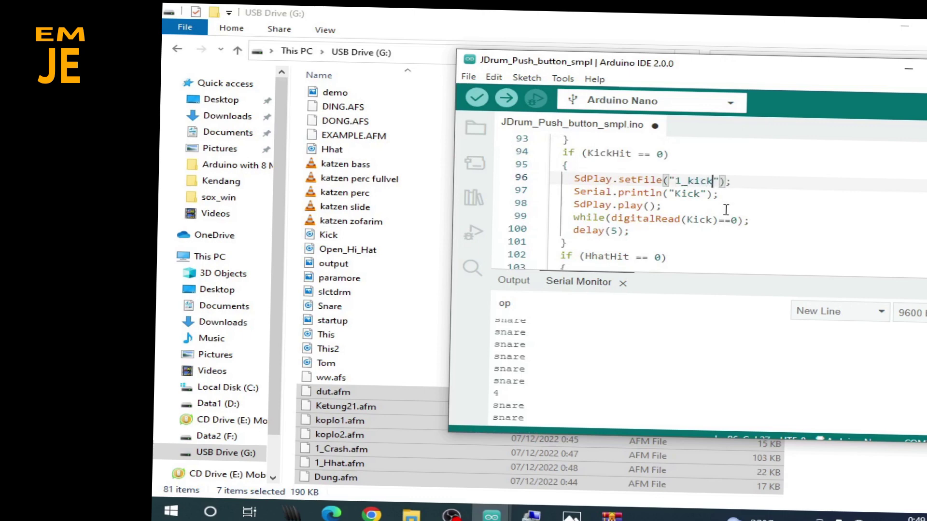
type(".raw")
Change the SdPlay.setFile extensions to afm in the Mode 1 hi-hat and crash blocks, giving "1_Hhat.afm" and "1_crash.afm".
scroll(725, 210, "down", 4)
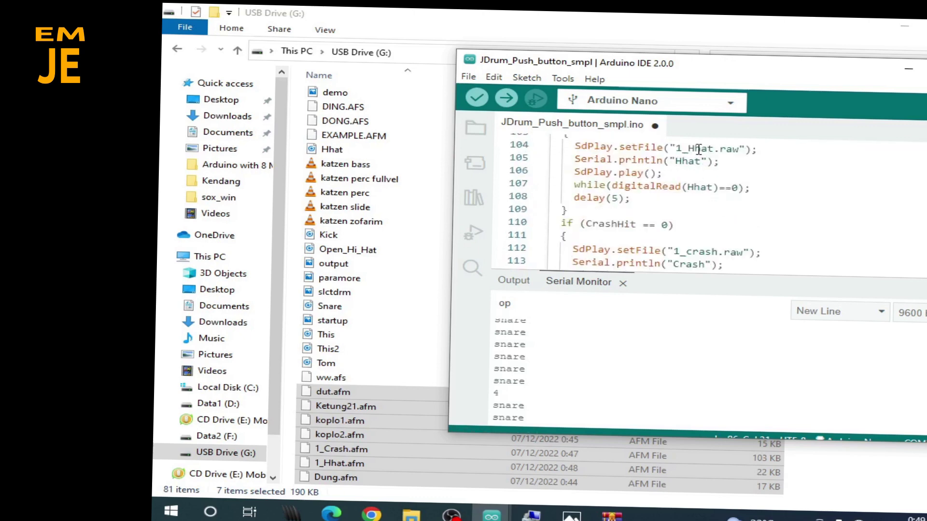
double_click(733, 152)
scroll(739, 161, "up", 1)
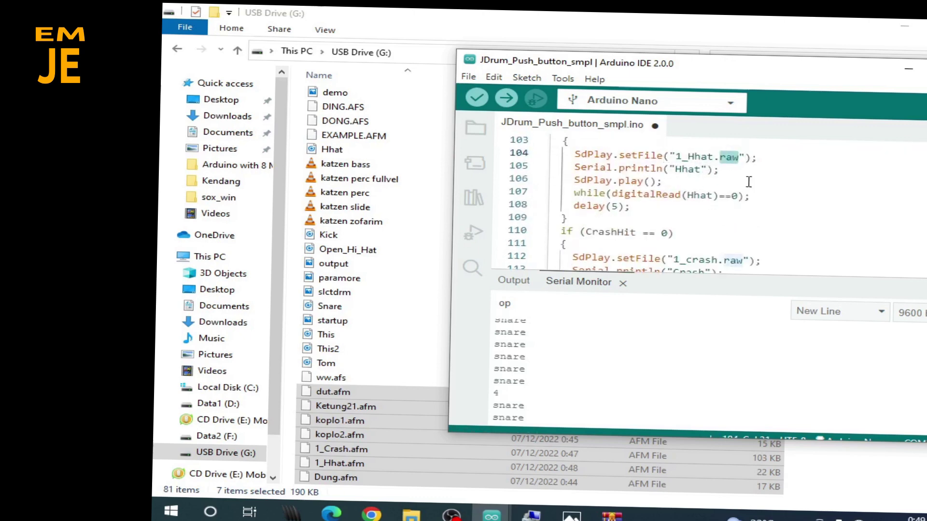
type("afm")
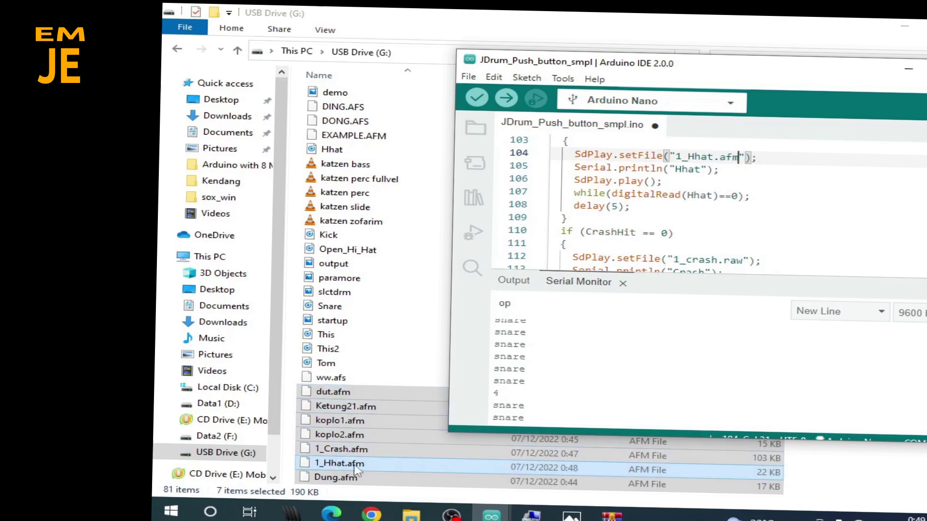
scroll(709, 234, "down", 1)
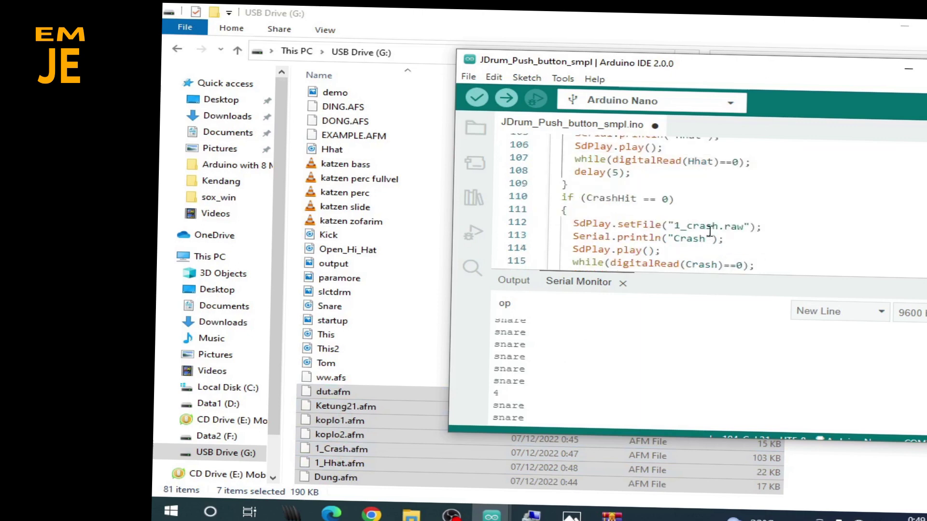
double_click(731, 228)
type("afm")
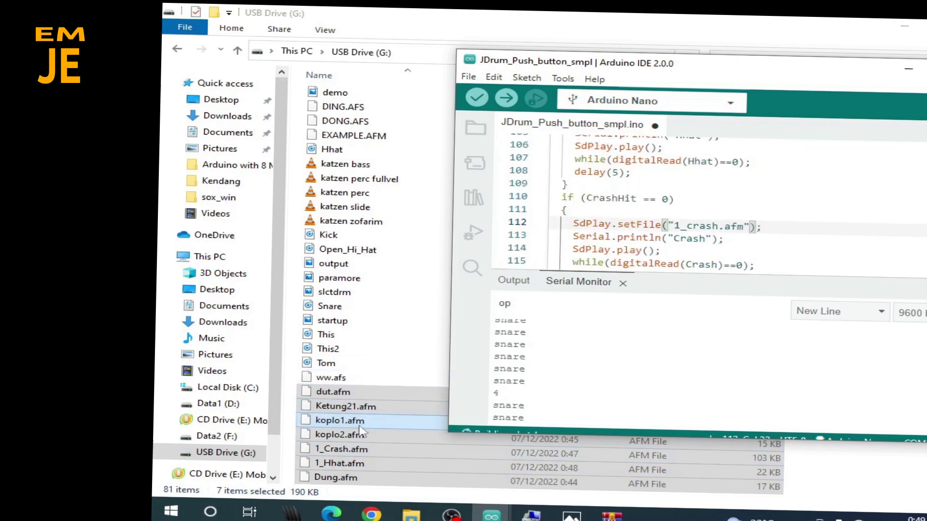
In the next mode's SnareHit block on line 135, replace the SdPlay.setFile base name with "ketung".
scroll(768, 232, "down", 5)
scroll(768, 232, "down", 4)
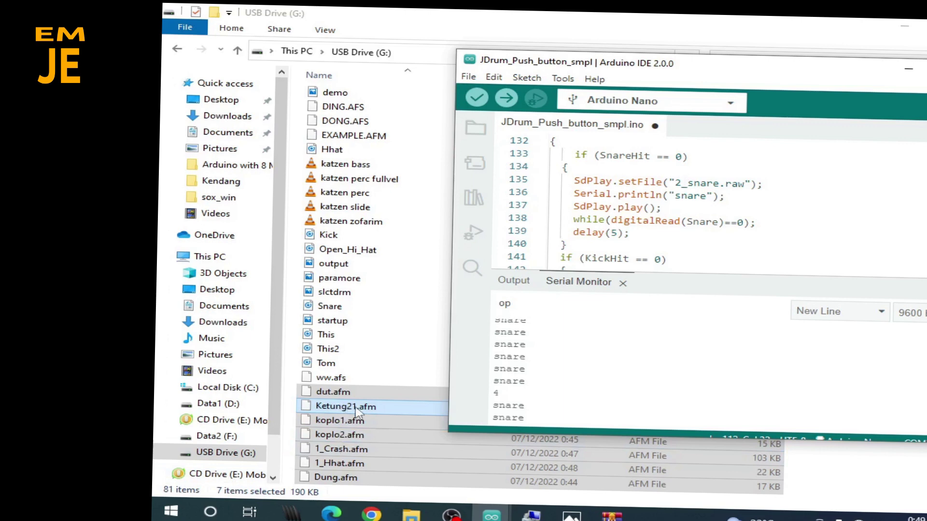
double_click(697, 183)
type("ketung")
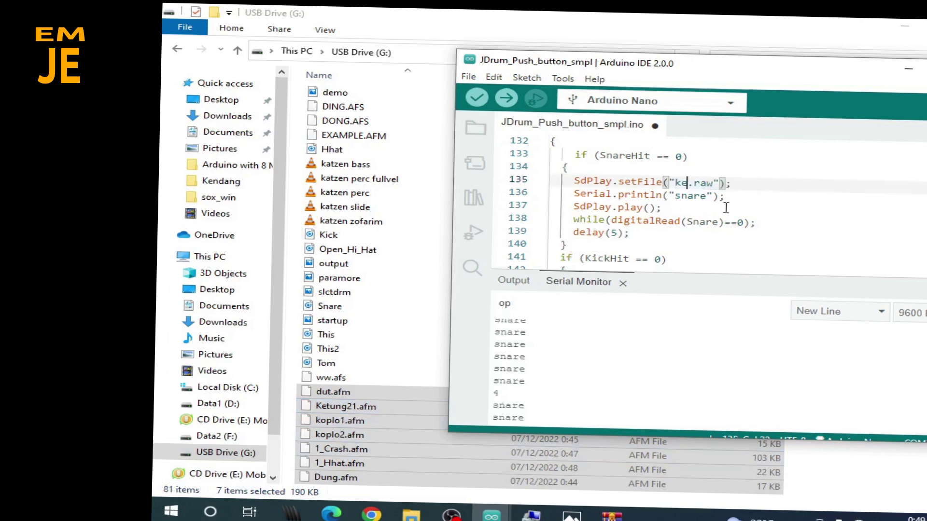
key("BackSpace")
key("BackSpace")
key("BackSpace")
key("BackSpace")
key("BackSpace")
key("BackSpace")
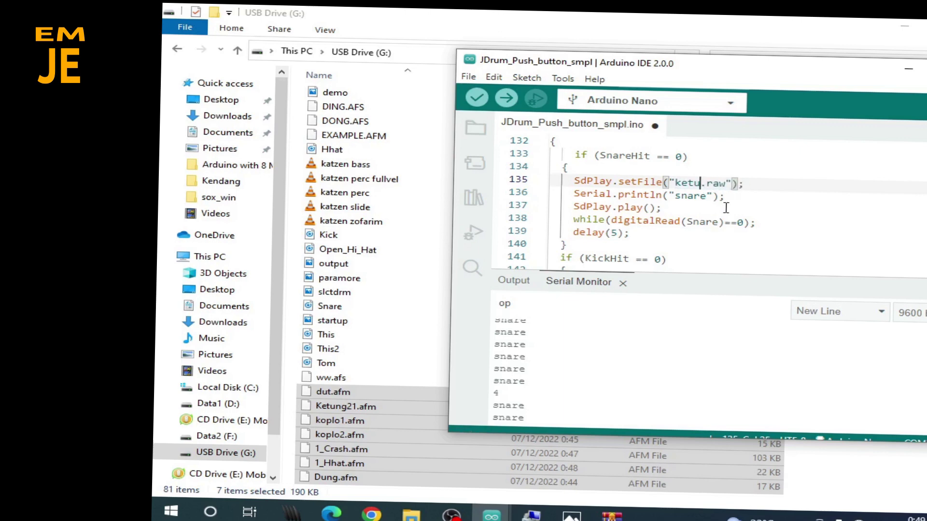